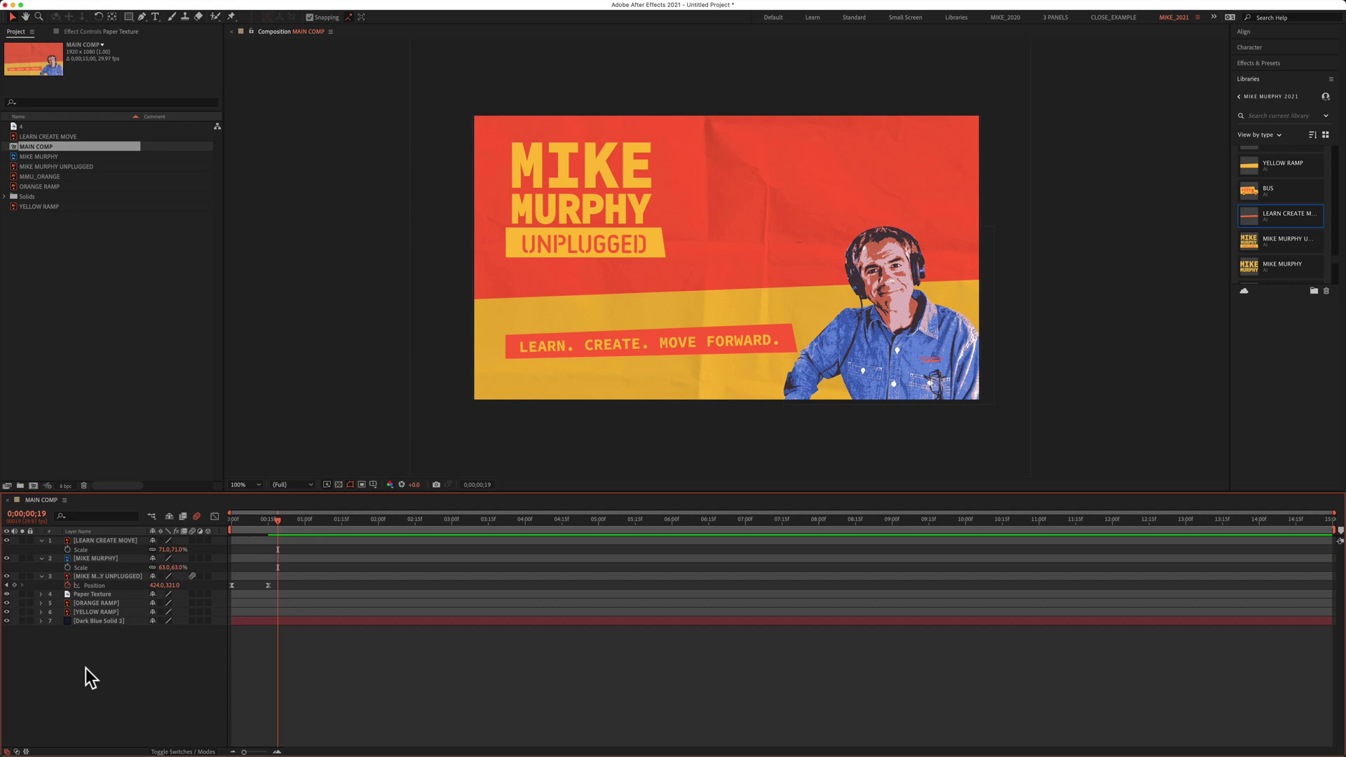
Step: Select the four background layers, try the pre-compose shortcut, then preview the title animation
left_click_drag(97, 653, 92, 596)
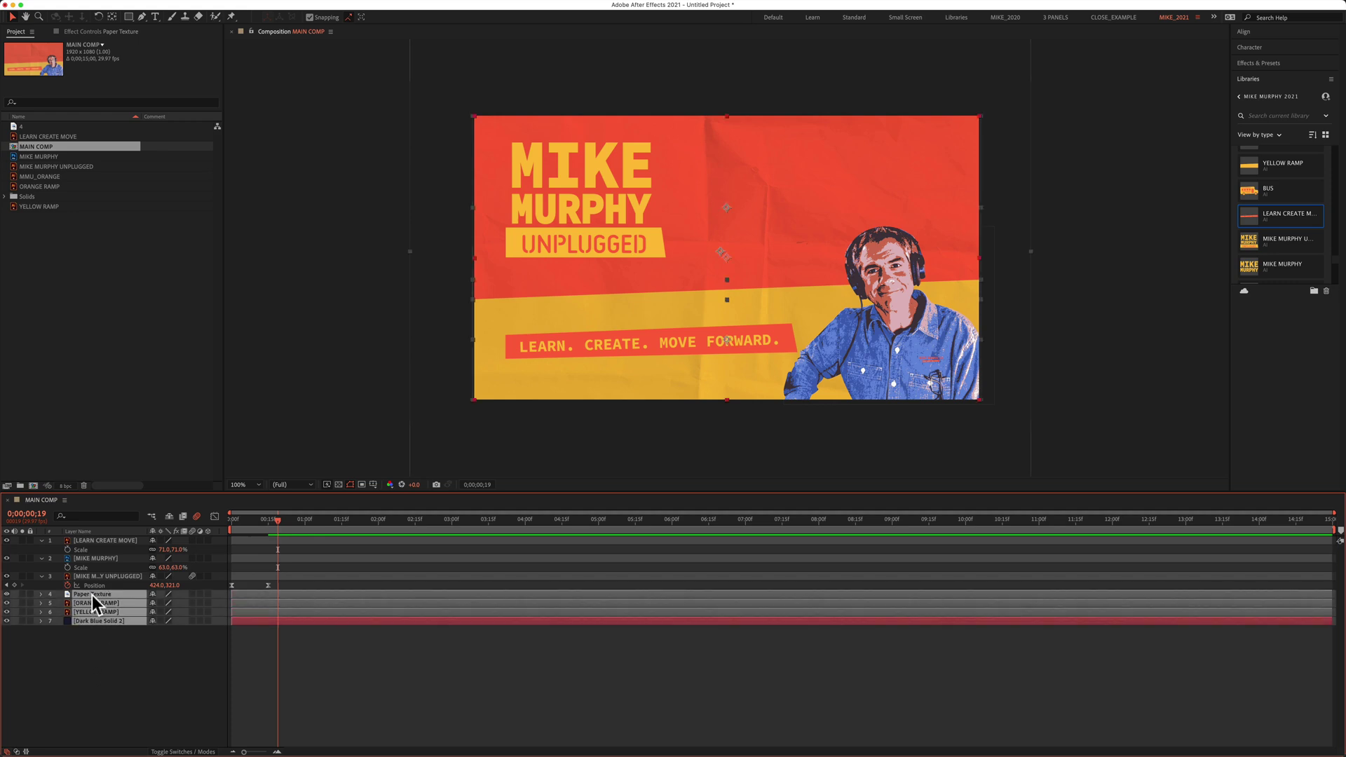
key("ctrl+shift+c")
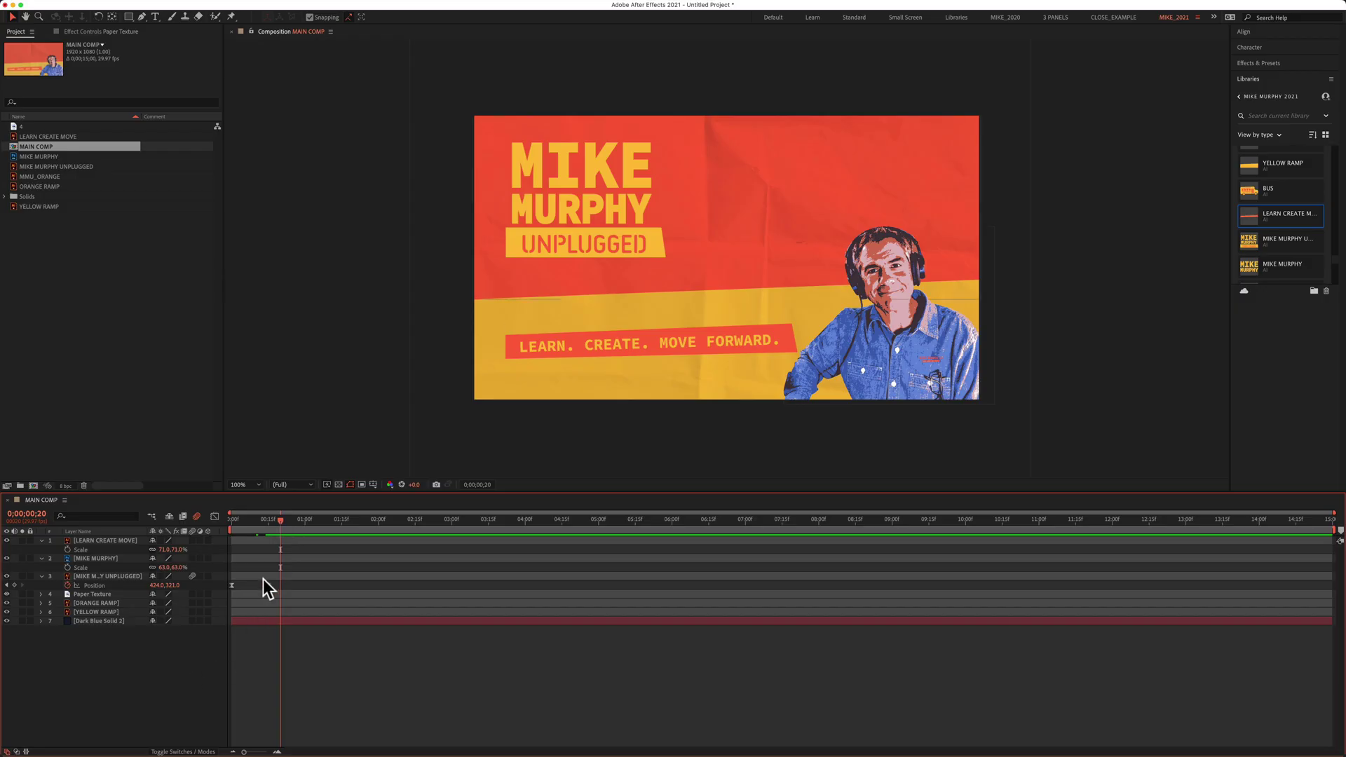
mouse_move(275, 527)
left_mouse_down()
mouse_move(213, 526)
mouse_move(280, 528)
left_mouse_up()
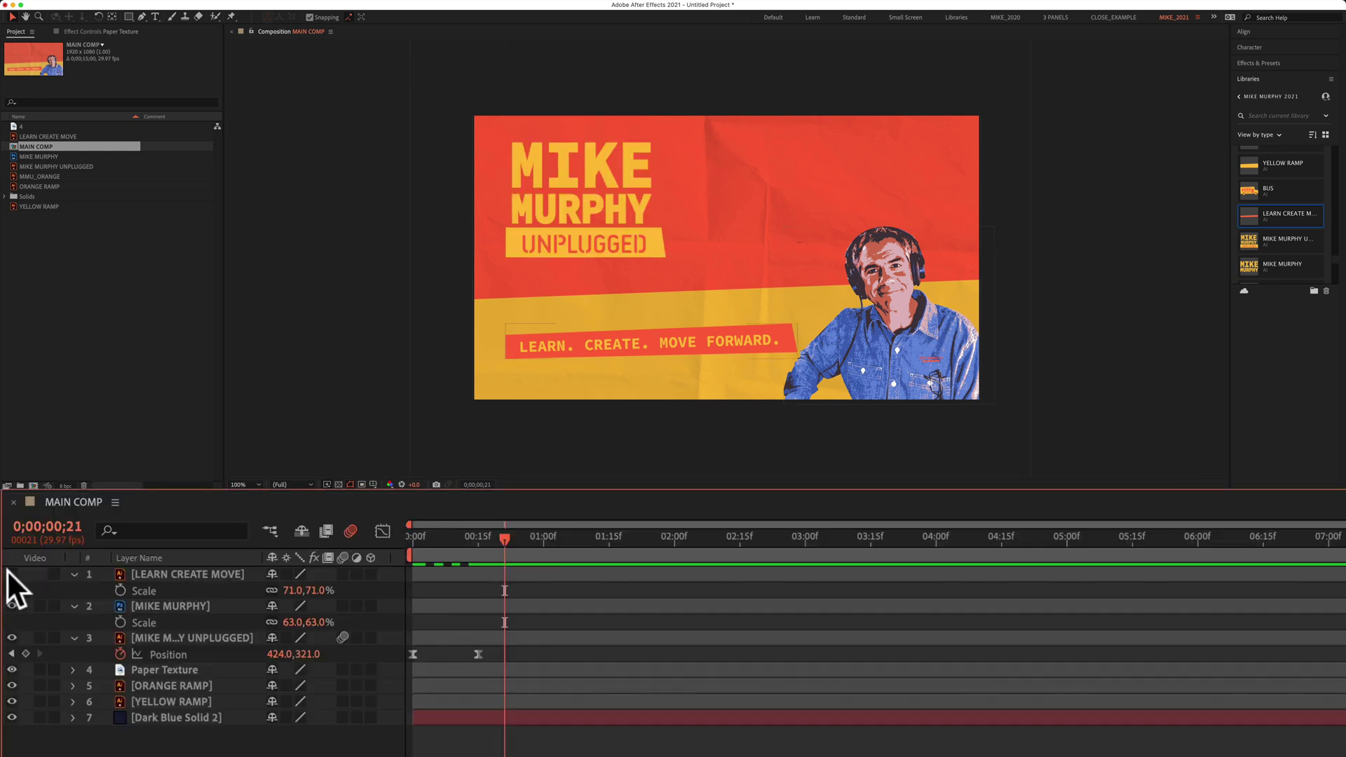
Step: Hide the LEARN CREATE MOVE text, MIKE MURPHY photo and UNPLUGGED title layers
left_click(8, 575)
left_click(7, 606)
left_click(10, 637)
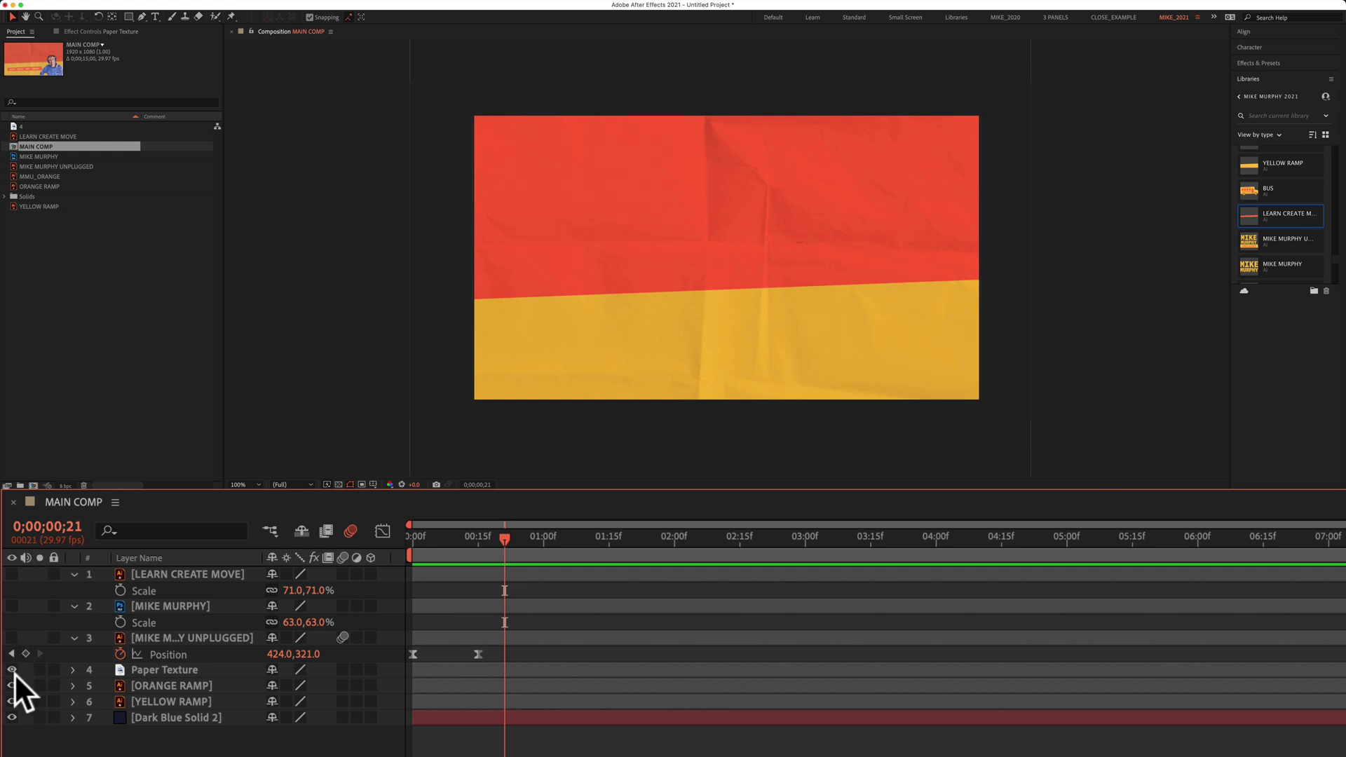
Step: Toggle the Paper Texture, ORANGE RAMP and YELLOW RAMP layers off and on to check them
left_click(11, 671)
left_click(12, 686)
left_click(11, 701)
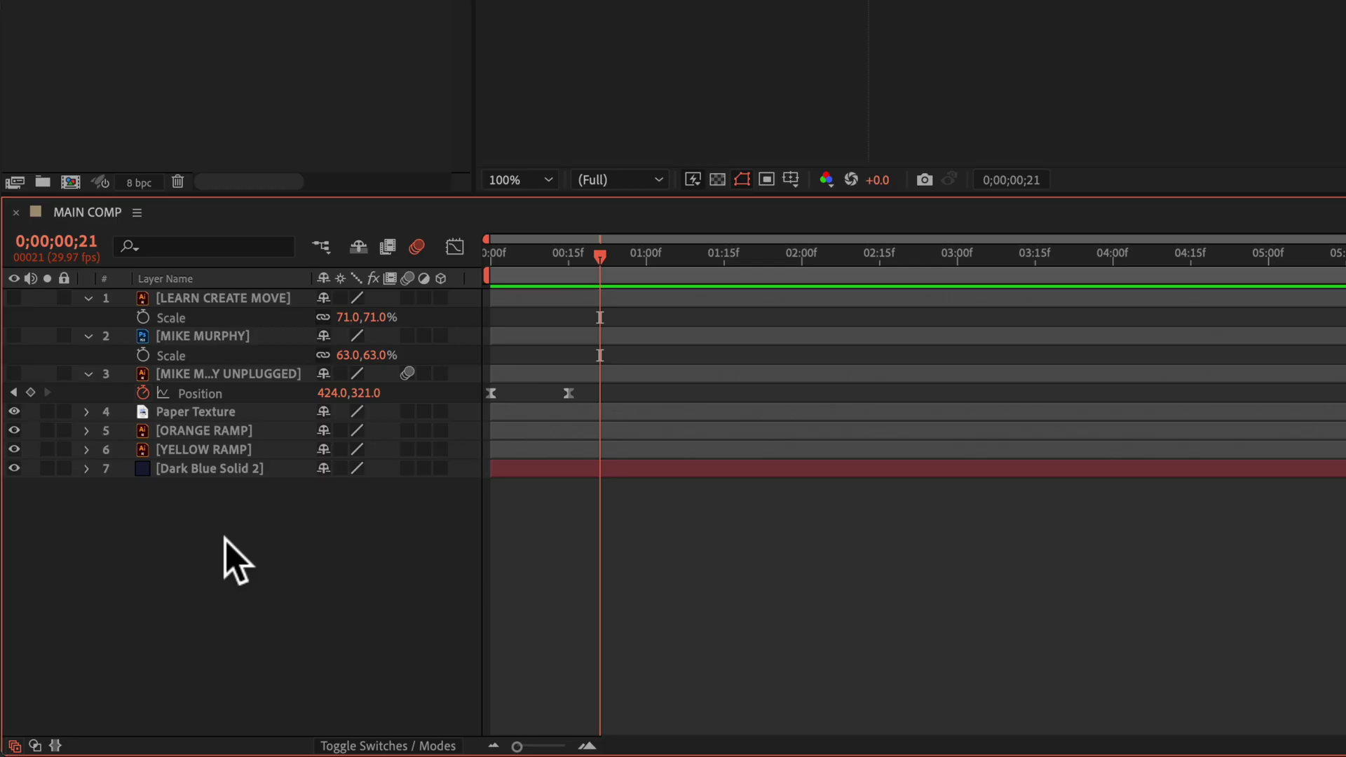
Step: Select layers 4–7 and browse the context and Layer menus for Pre-compose
left_click_drag(253, 512, 211, 442)
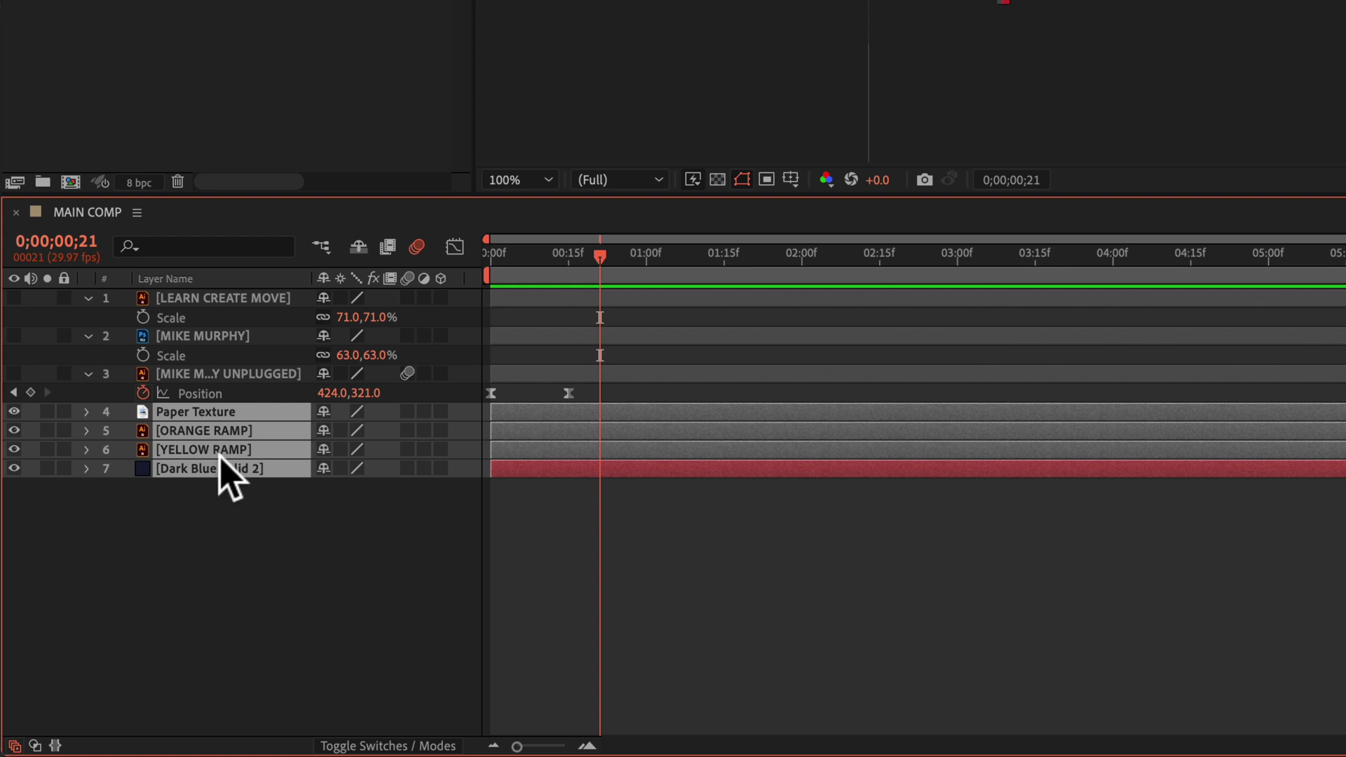
right_click(226, 479)
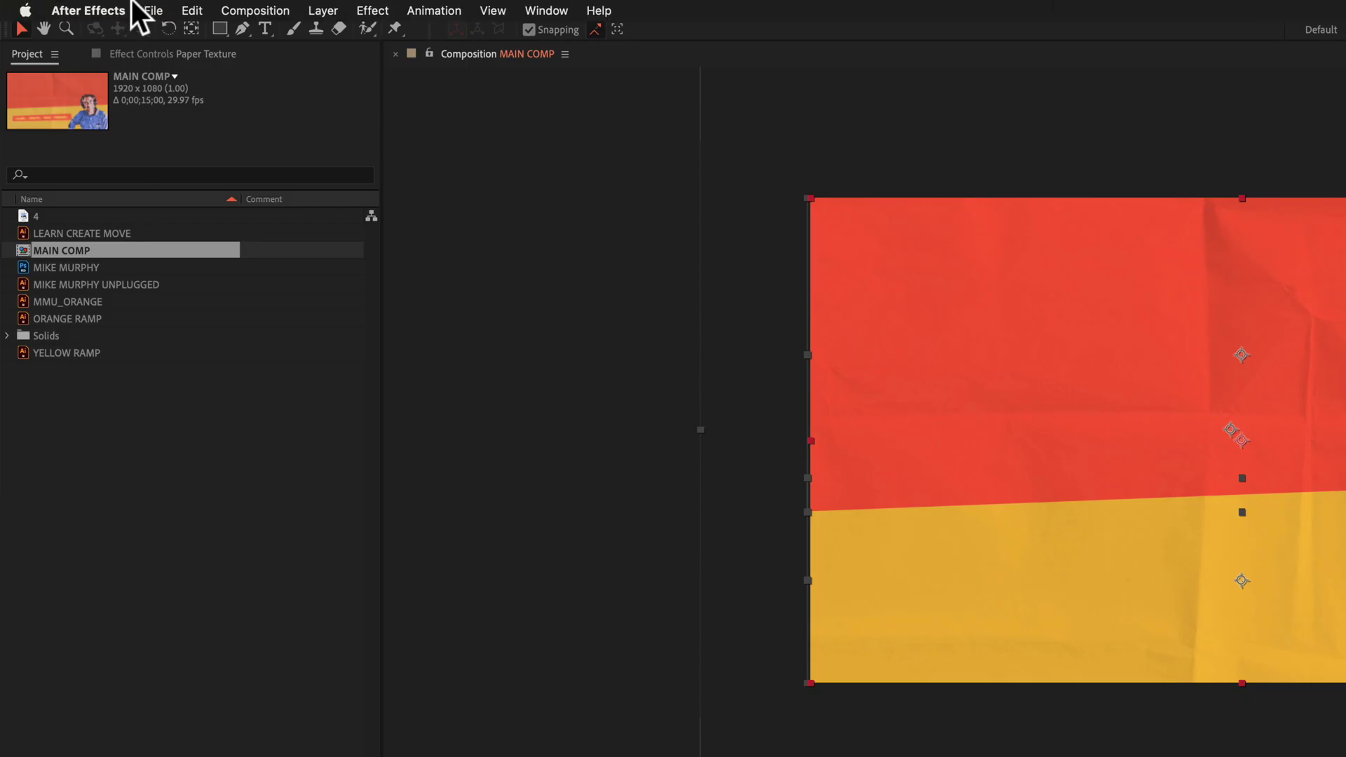
left_click(327, 11)
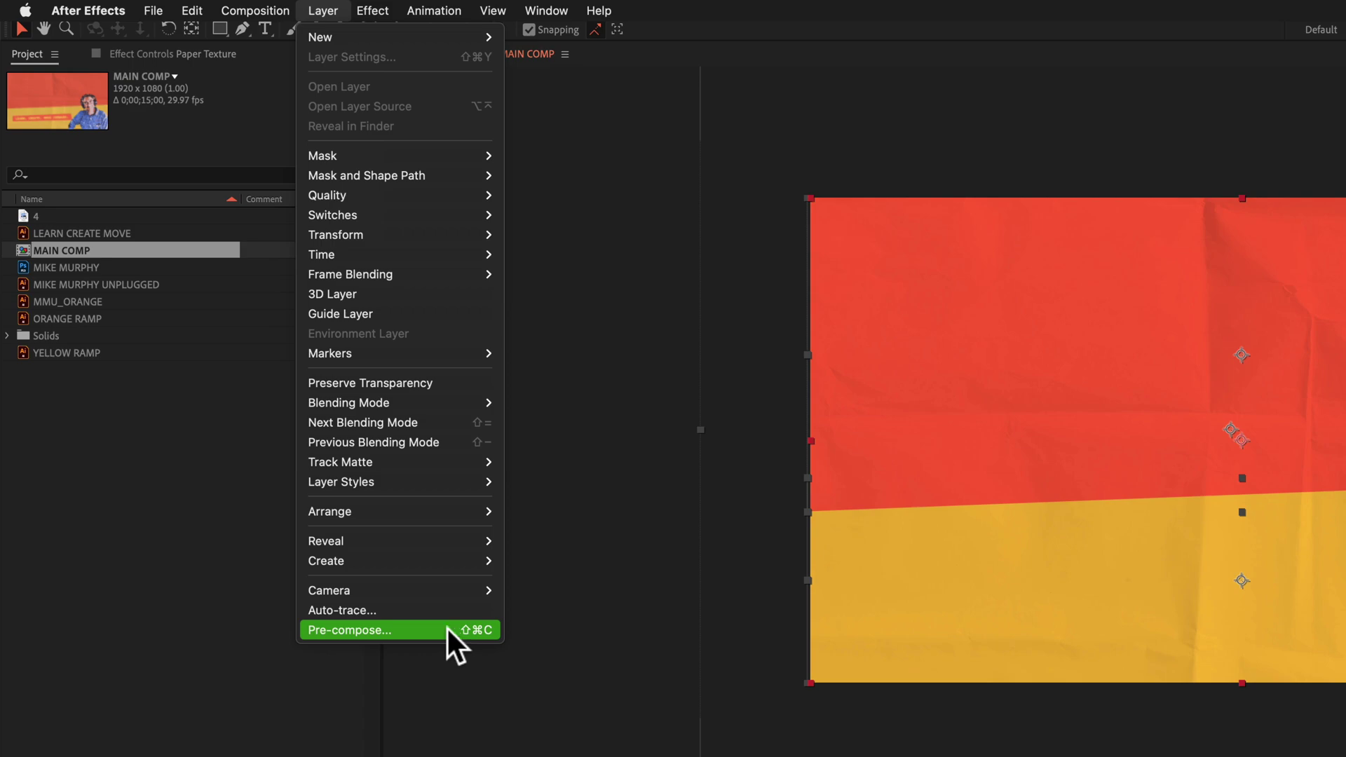
Step: Launch Pre-compose for the four background layers via the menu and Shift+Cmd+C
left_click(447, 628)
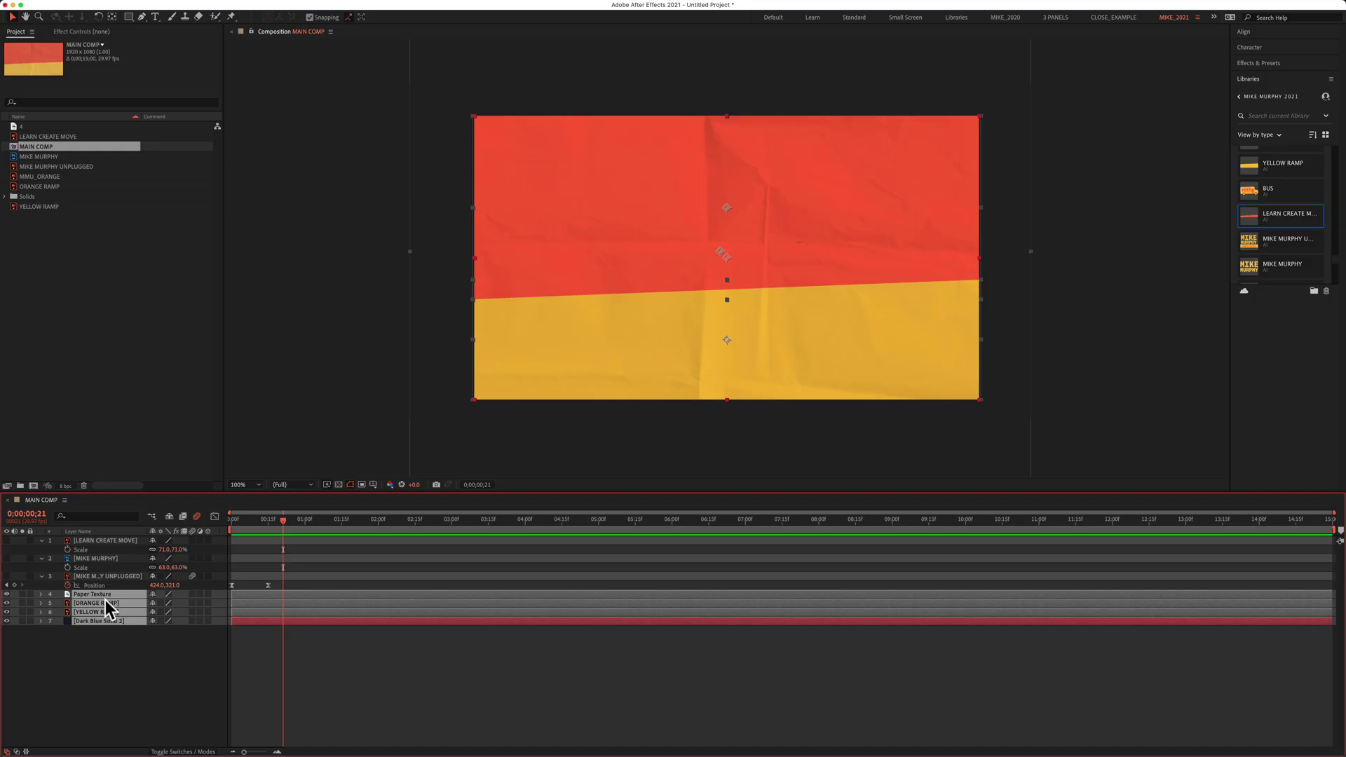
key("shift")
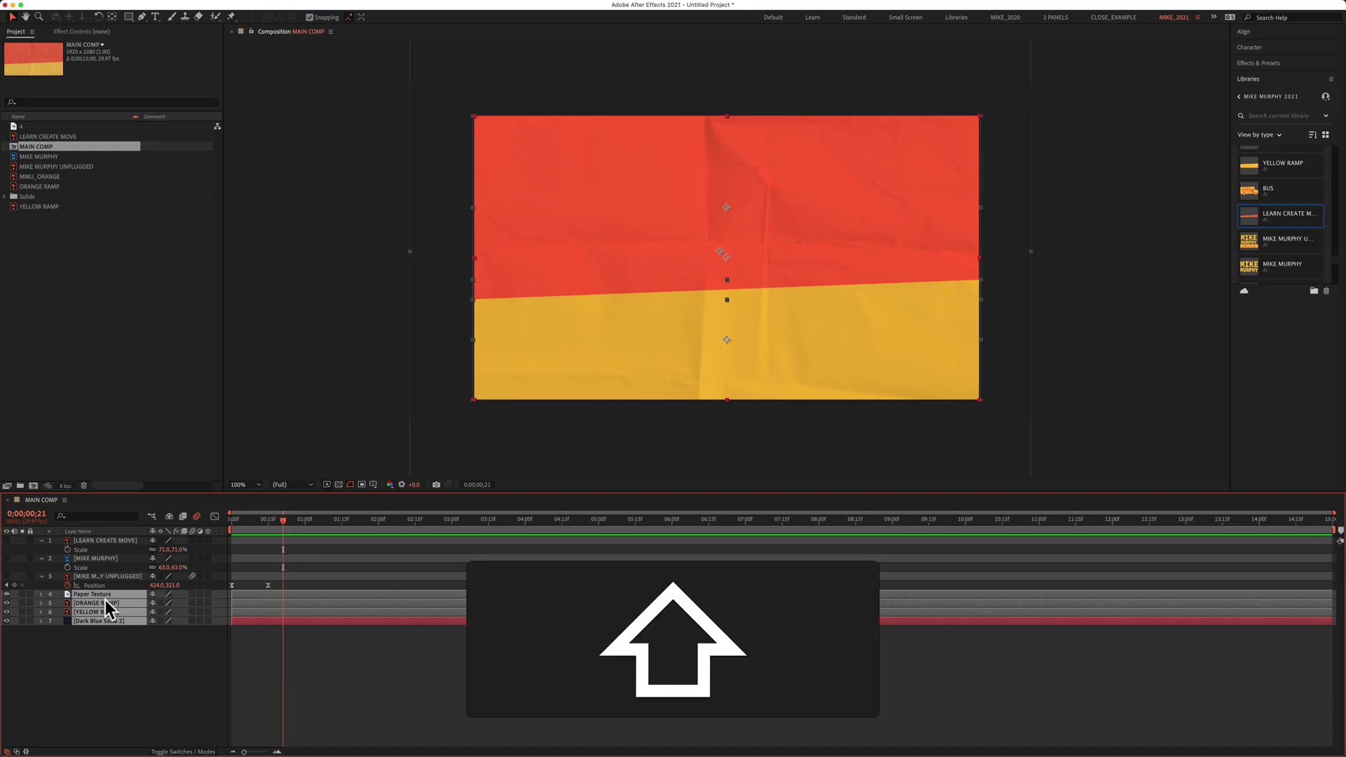
key("super+shift+c")
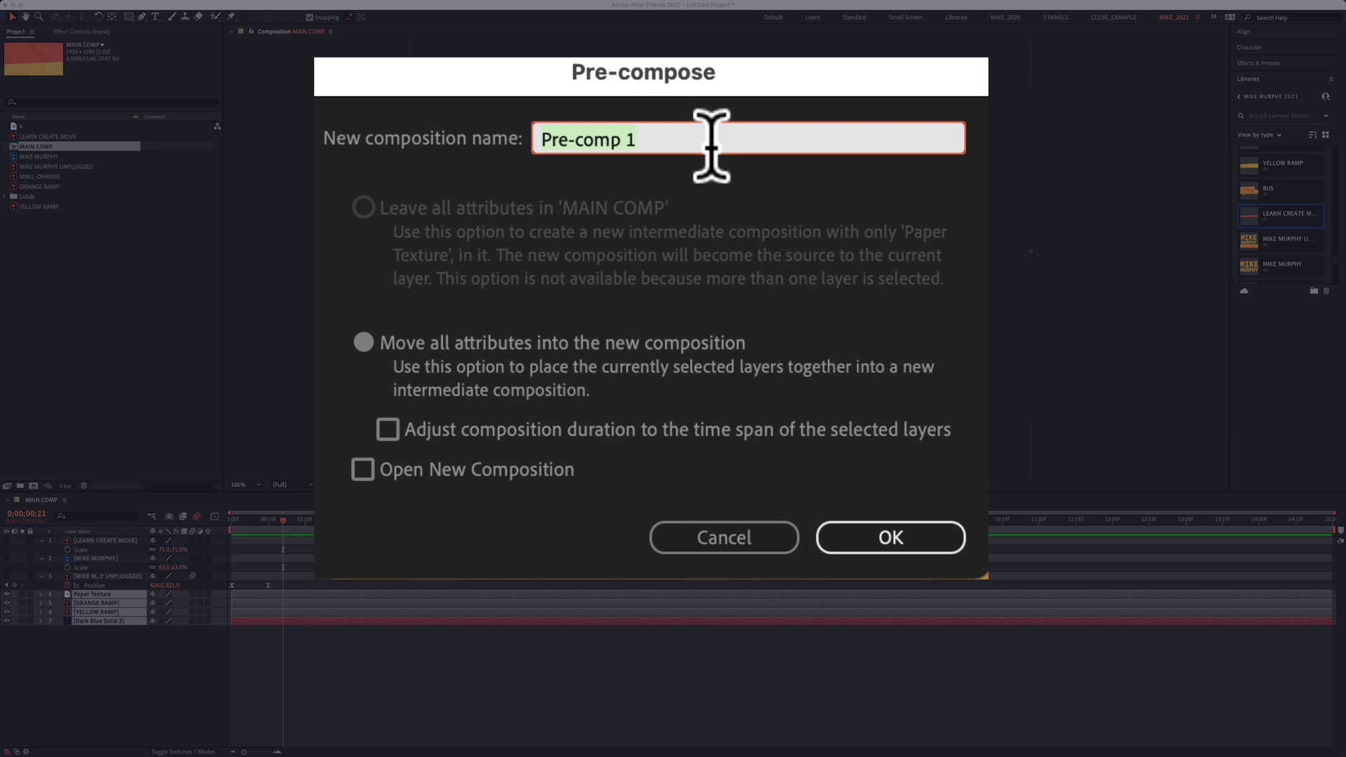
type("B")
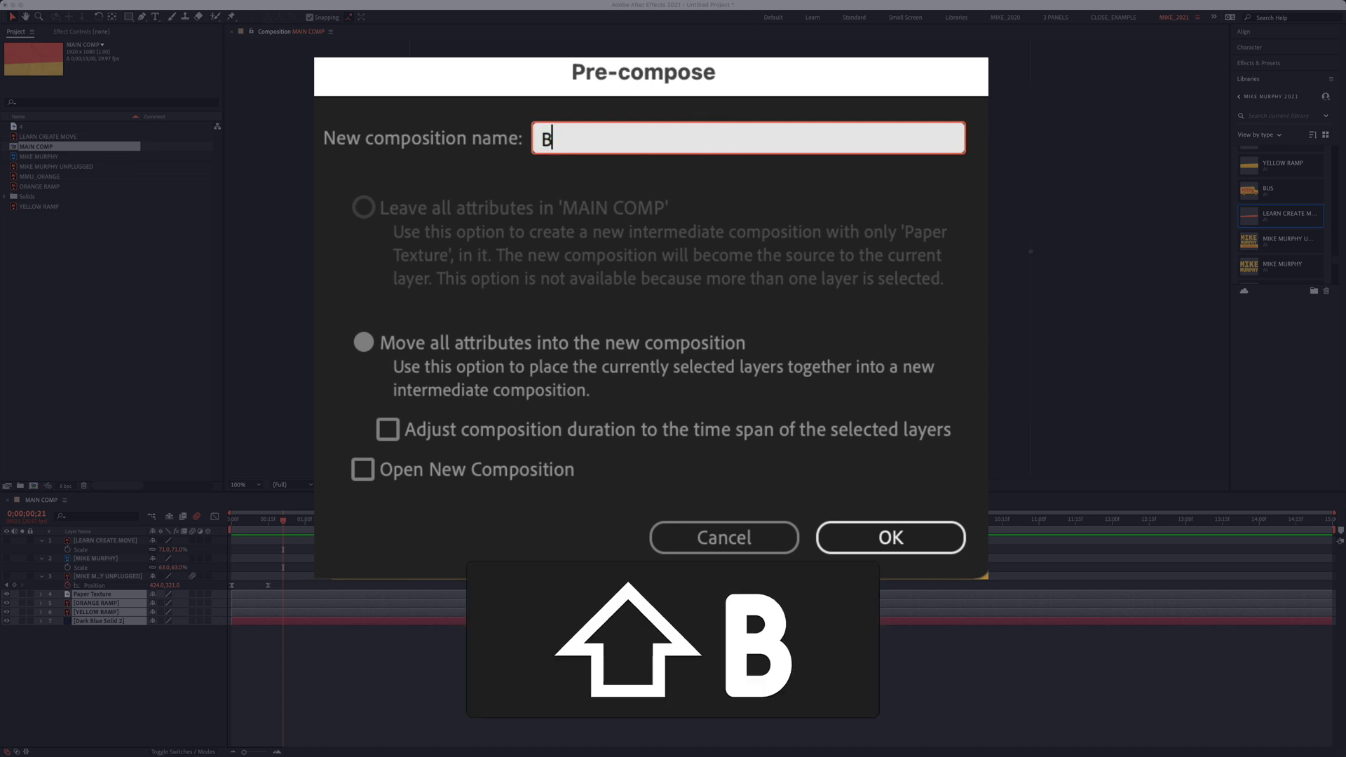
type("G")
Step: Name the comp BG, keep the full duration and leave Open New Composition unchecked
left_click(363, 342)
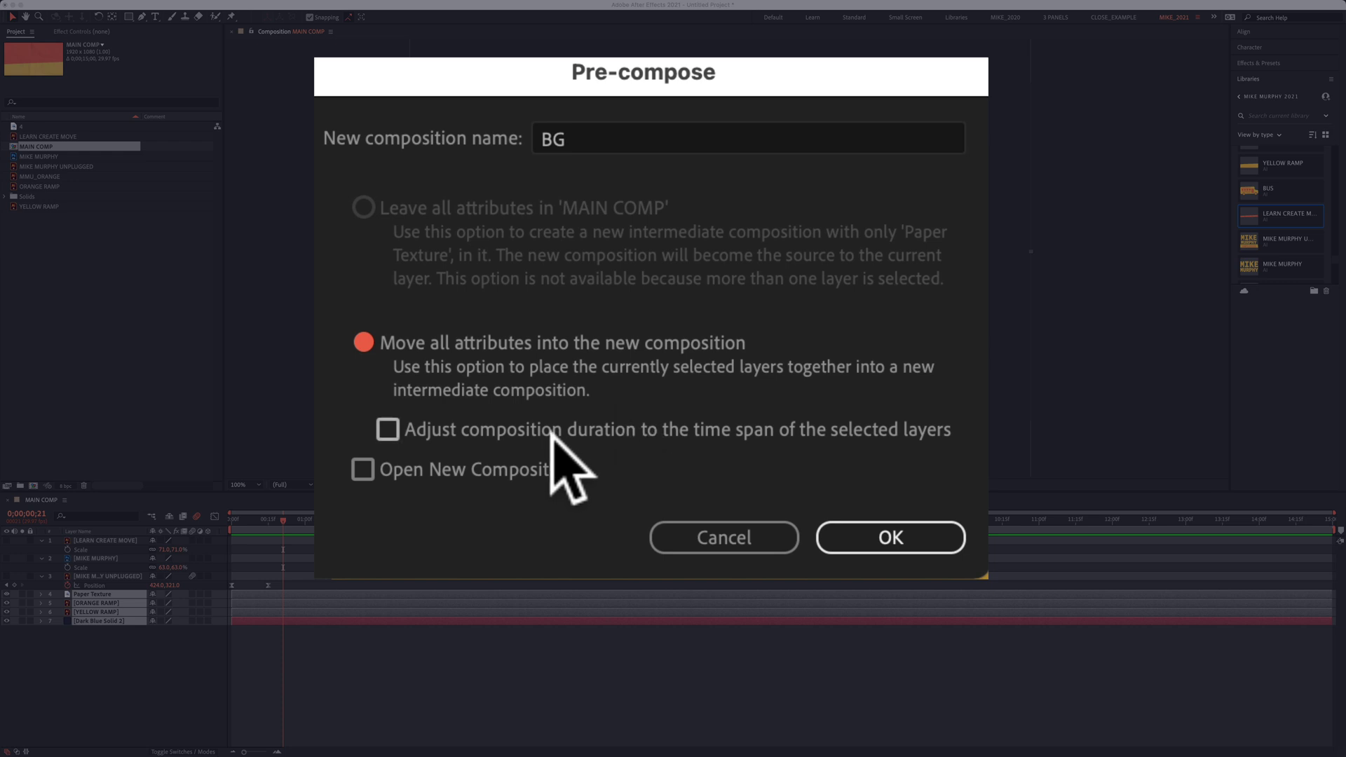
left_click(387, 429)
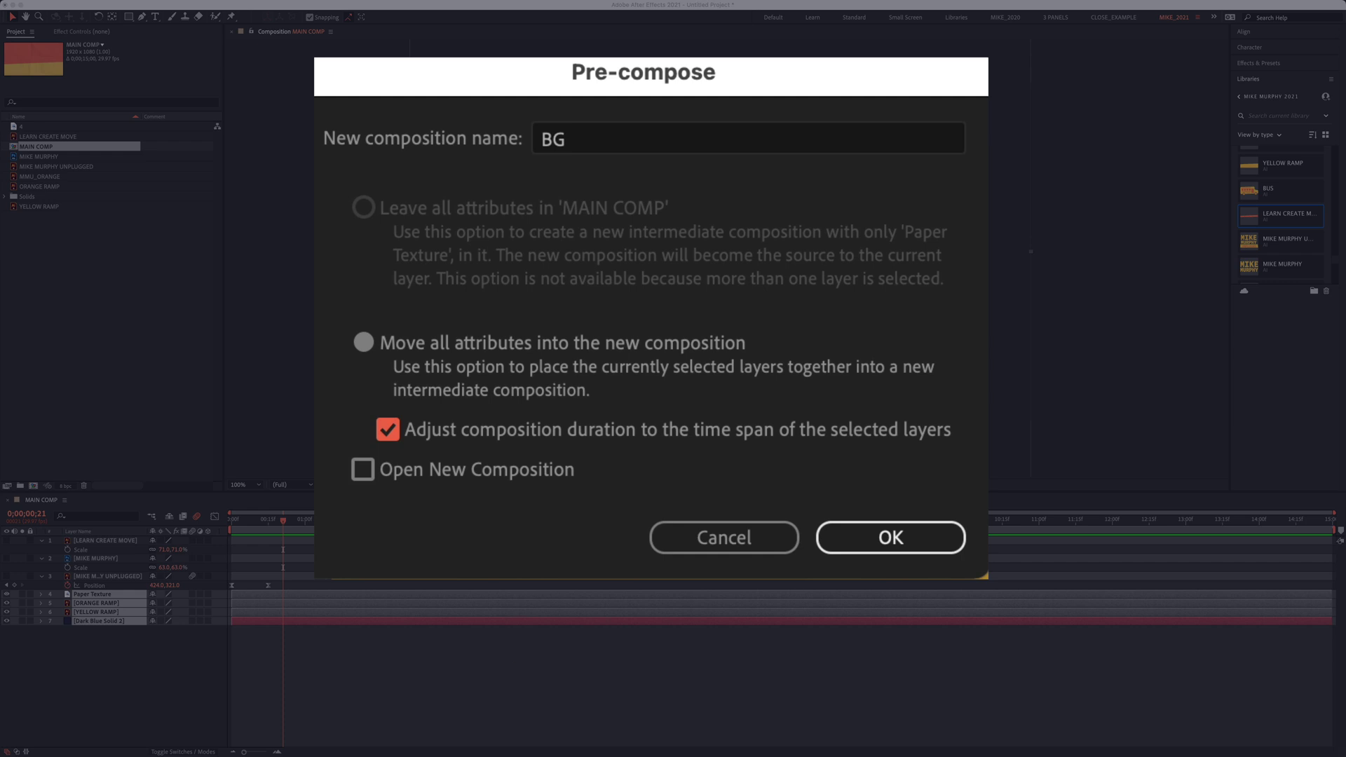
left_click(388, 429)
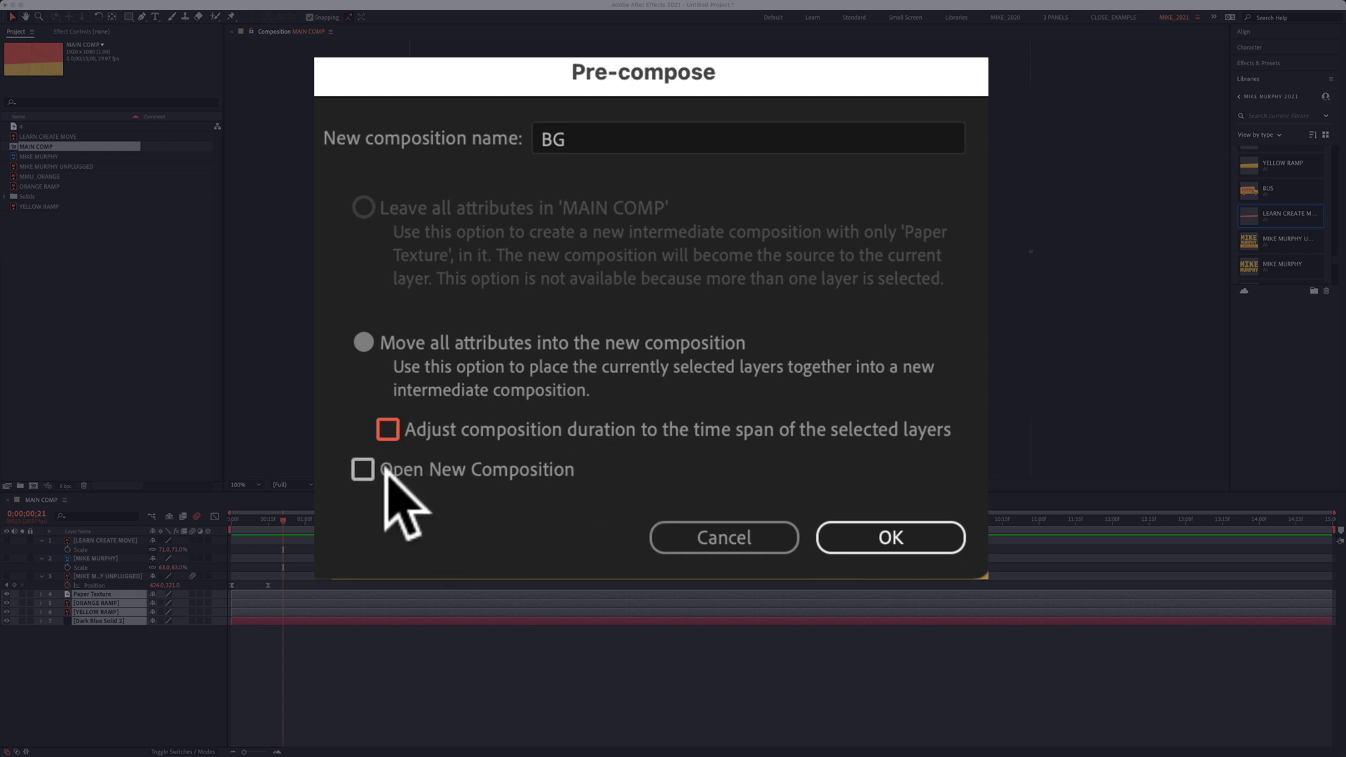
left_click(361, 469)
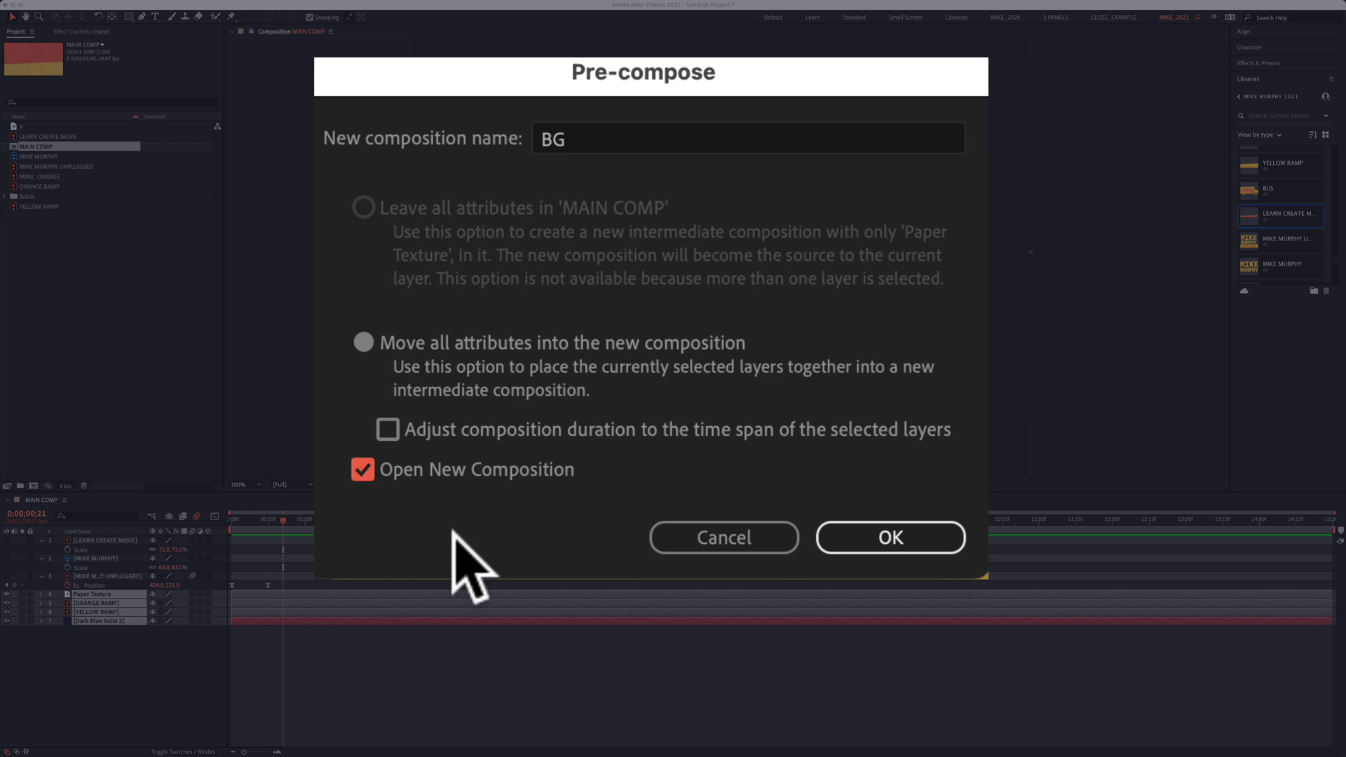
left_click(362, 469)
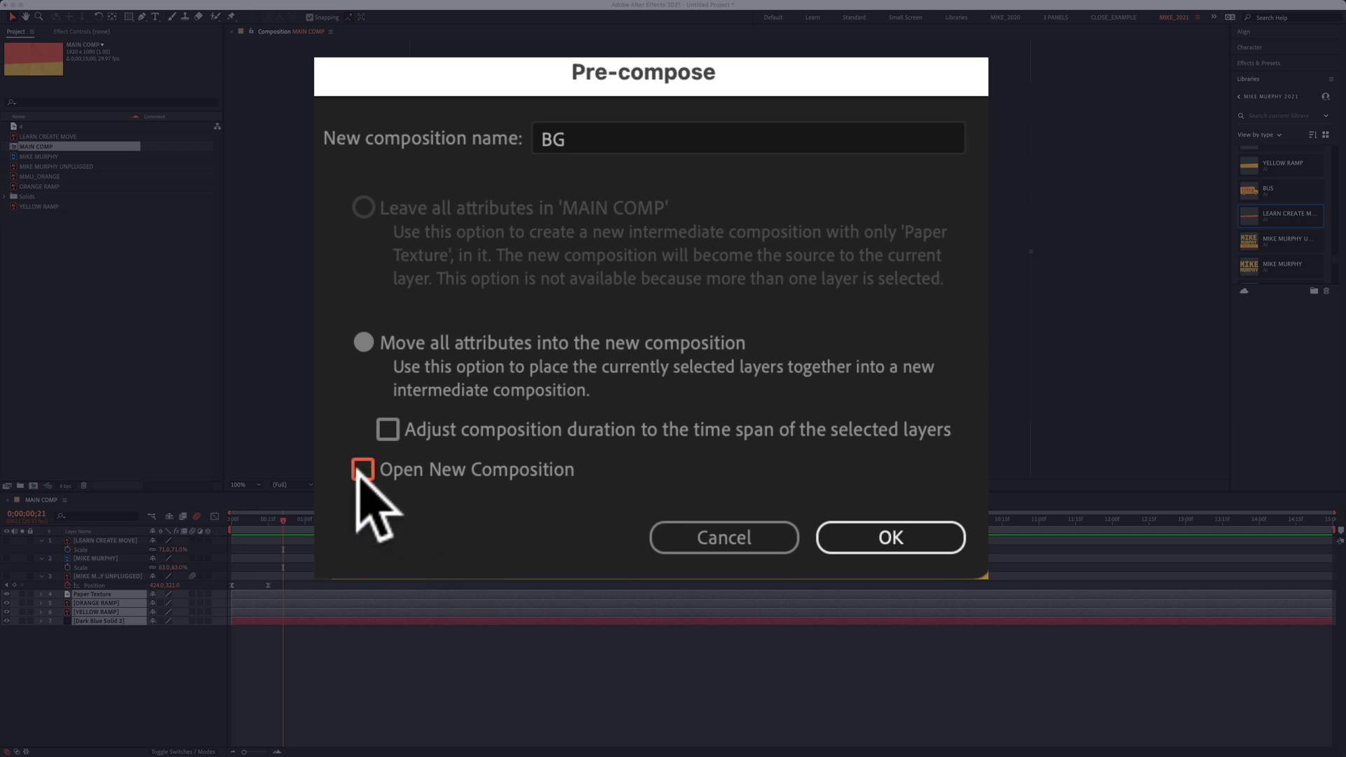
Step: Choose Move all attributes and confirm, creating the BG pre-comp inside MAIN COMP
left_click(362, 343)
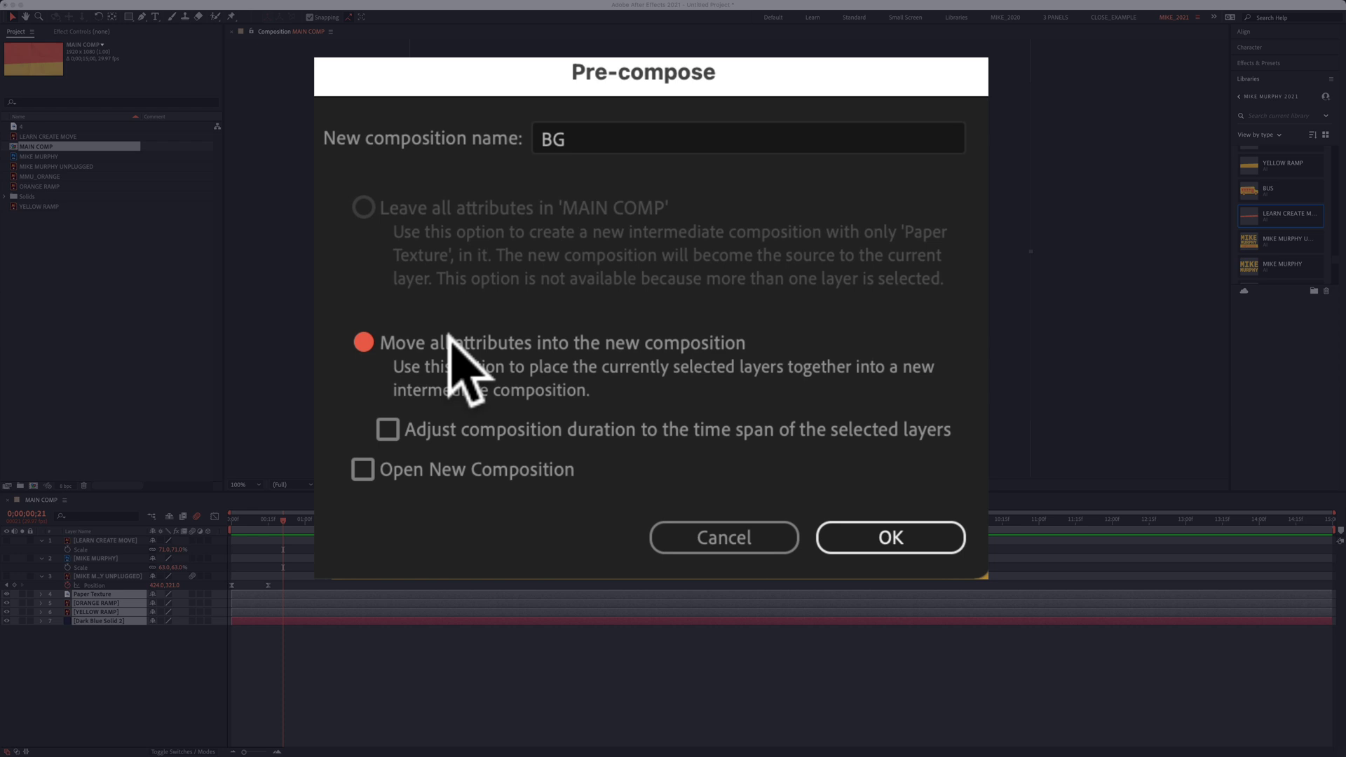
left_click(927, 545)
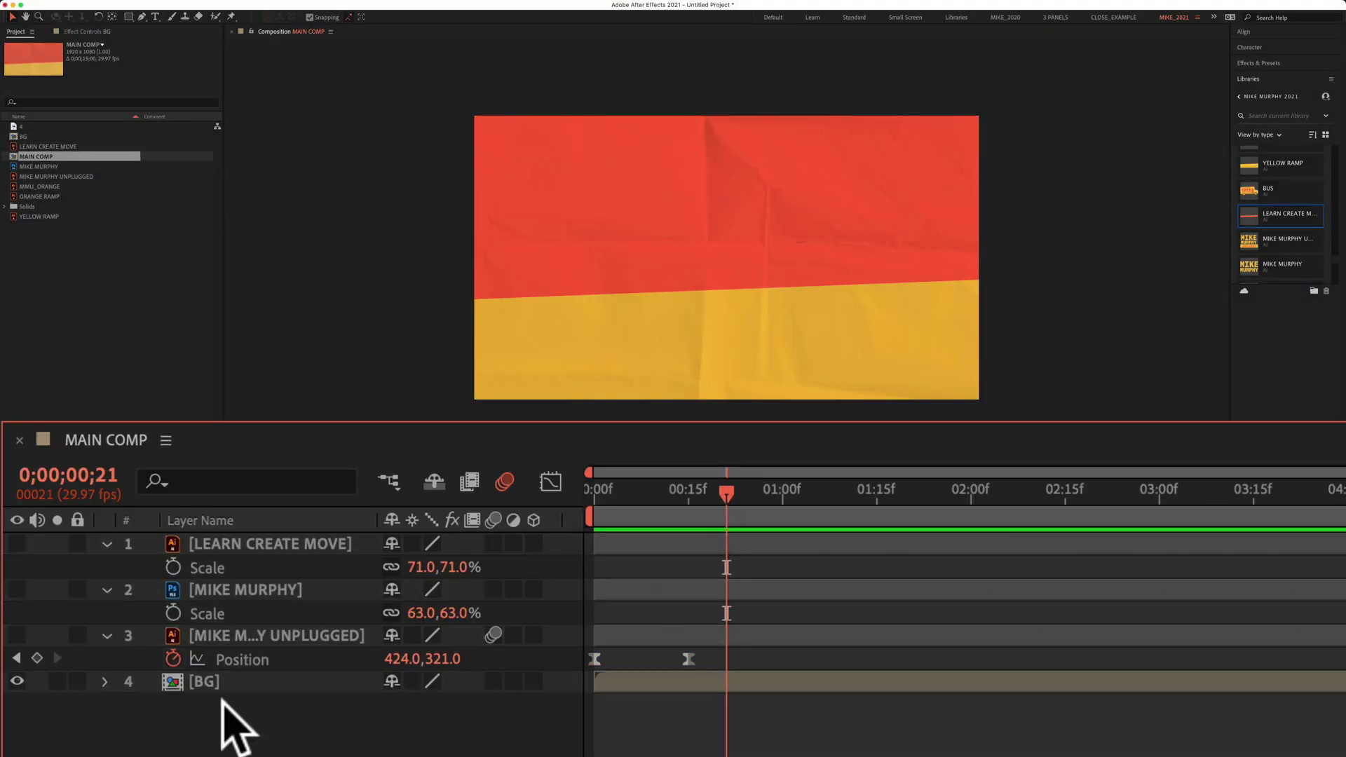
left_click(224, 690)
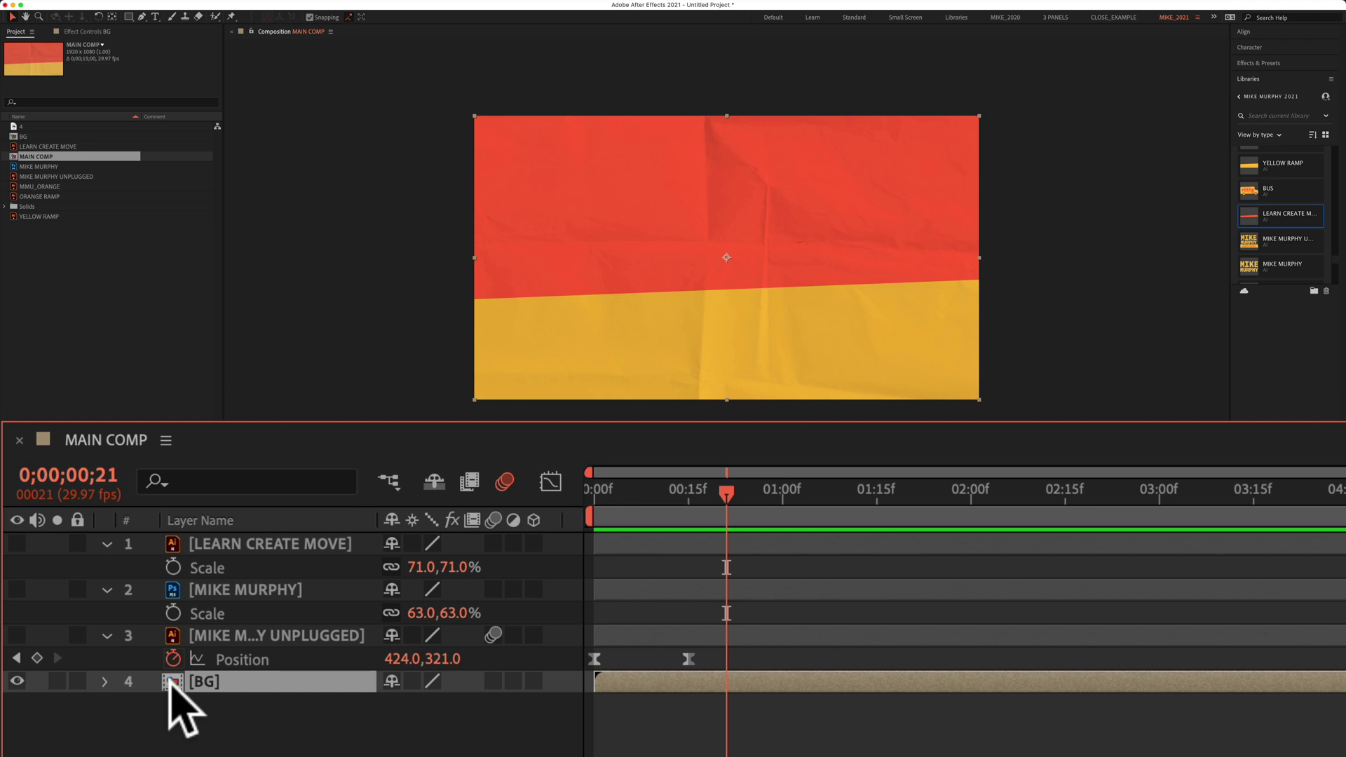
double_click(170, 680)
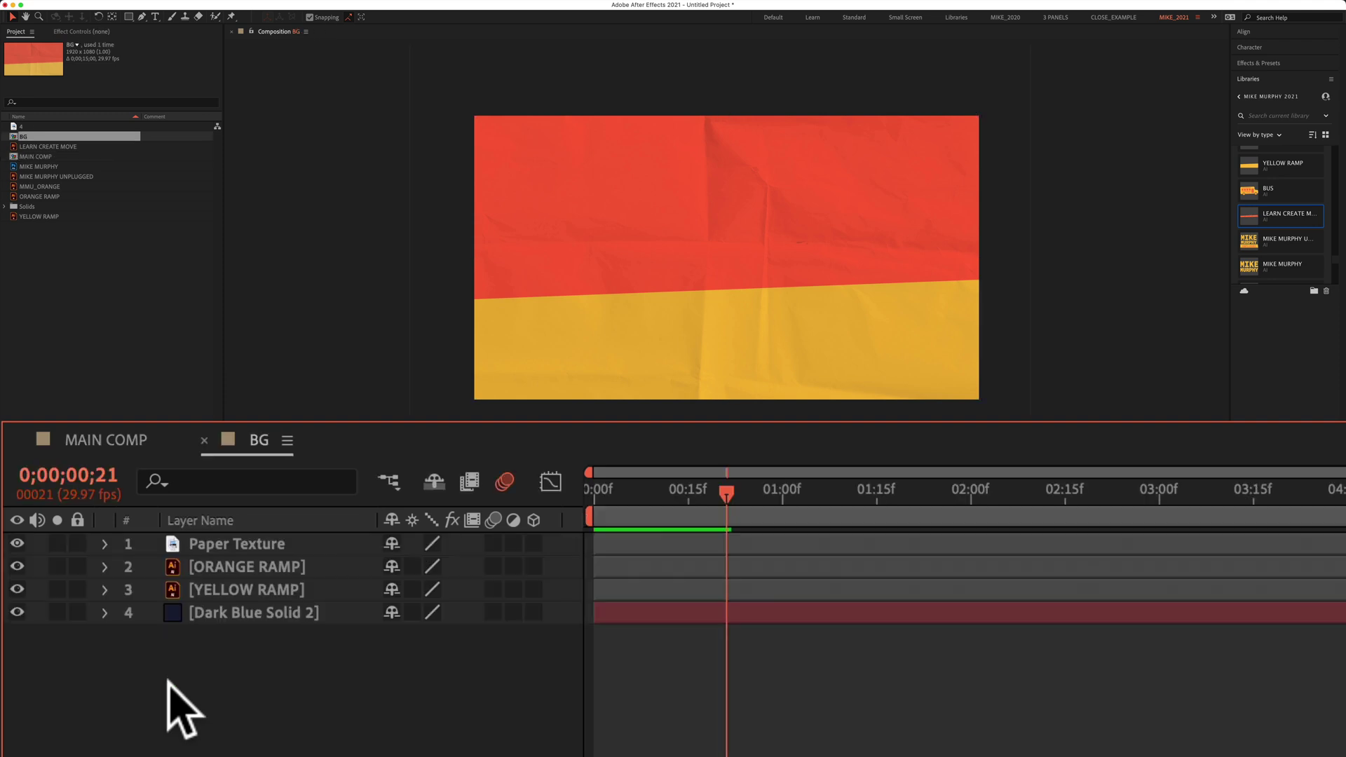
left_click(16, 547)
left_click(16, 568)
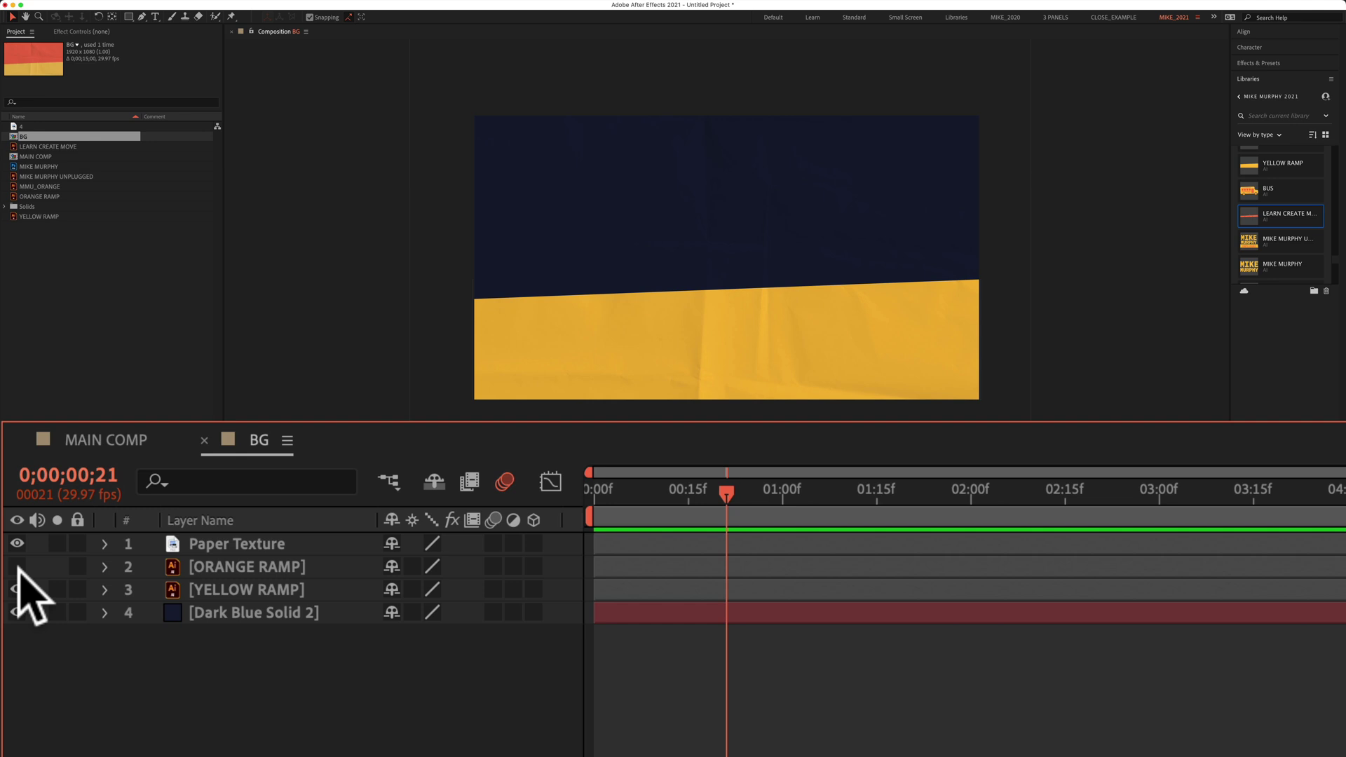
left_click(16, 567)
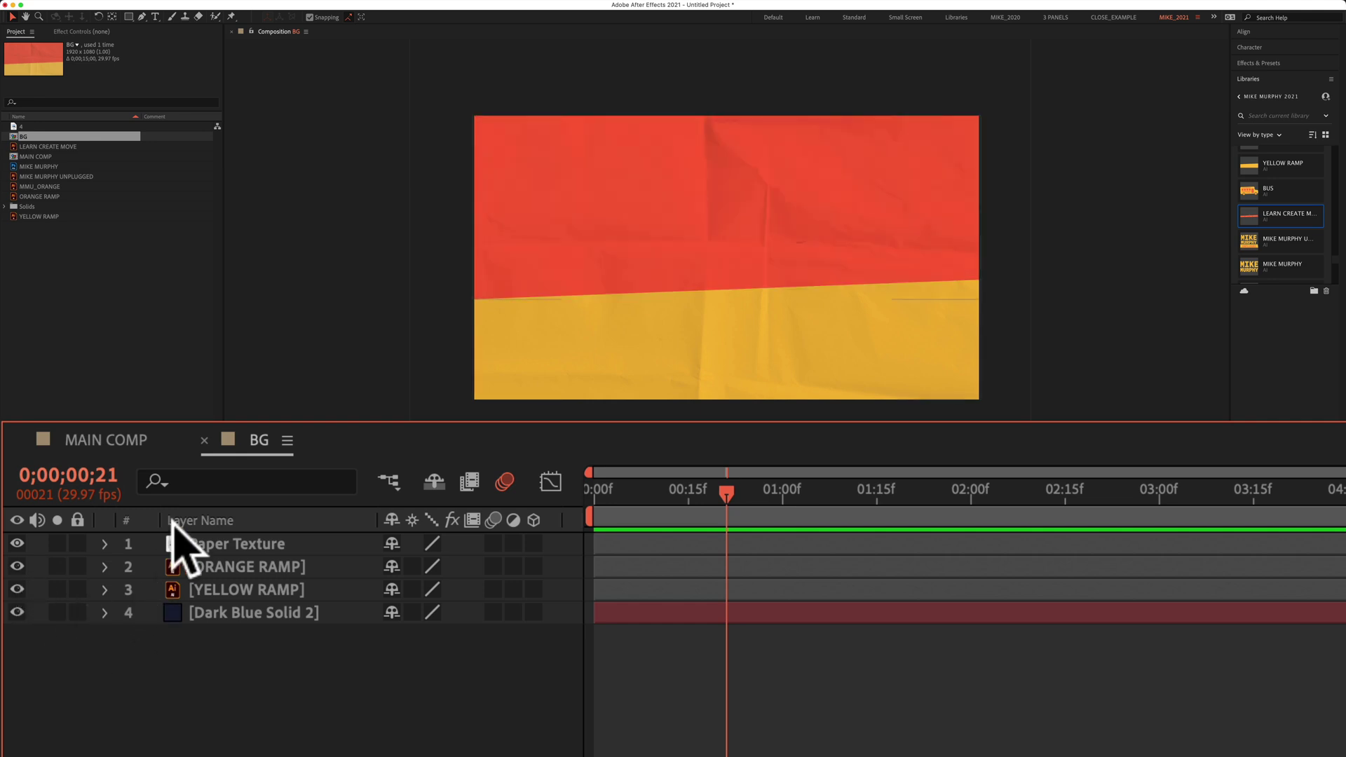
left_click(207, 443)
Step: Preview the comp and select the tagline, portrait and title layers together
key("space")
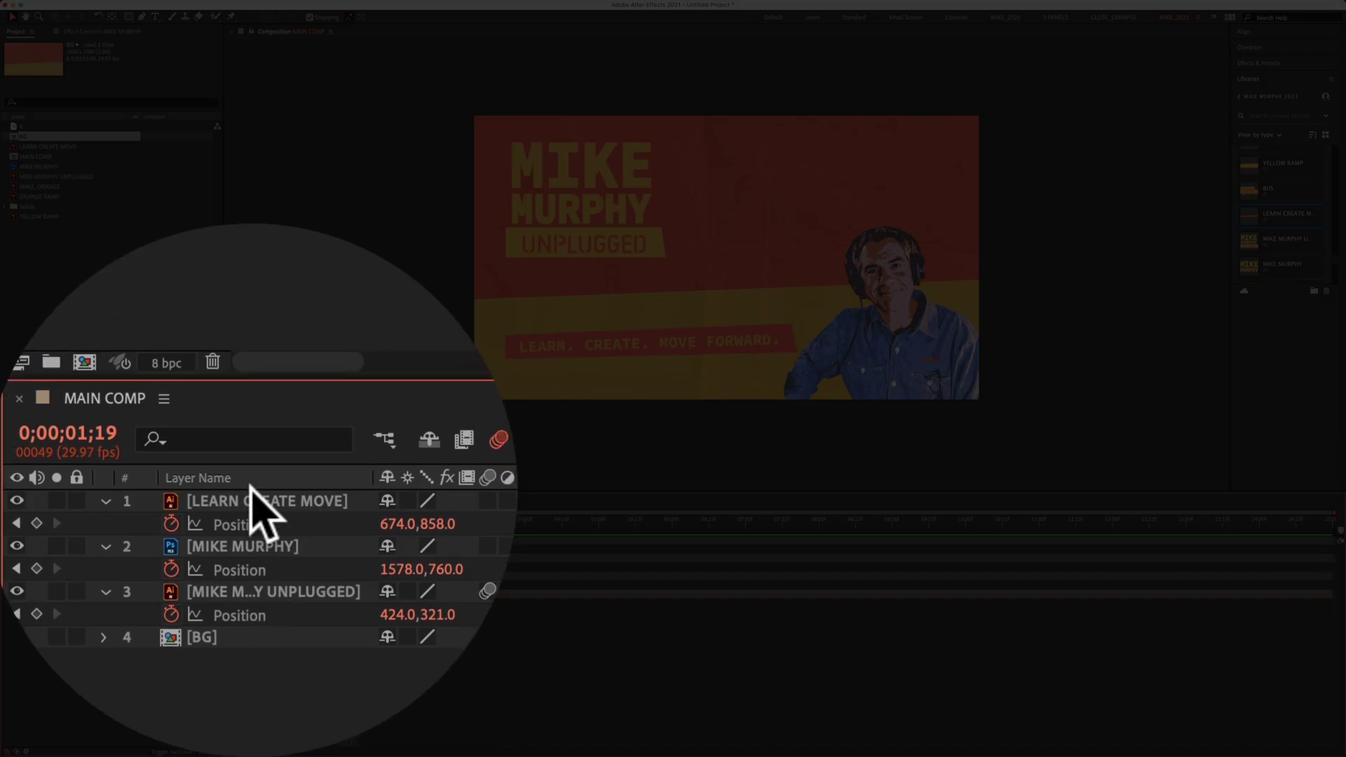
left_click(74, 532)
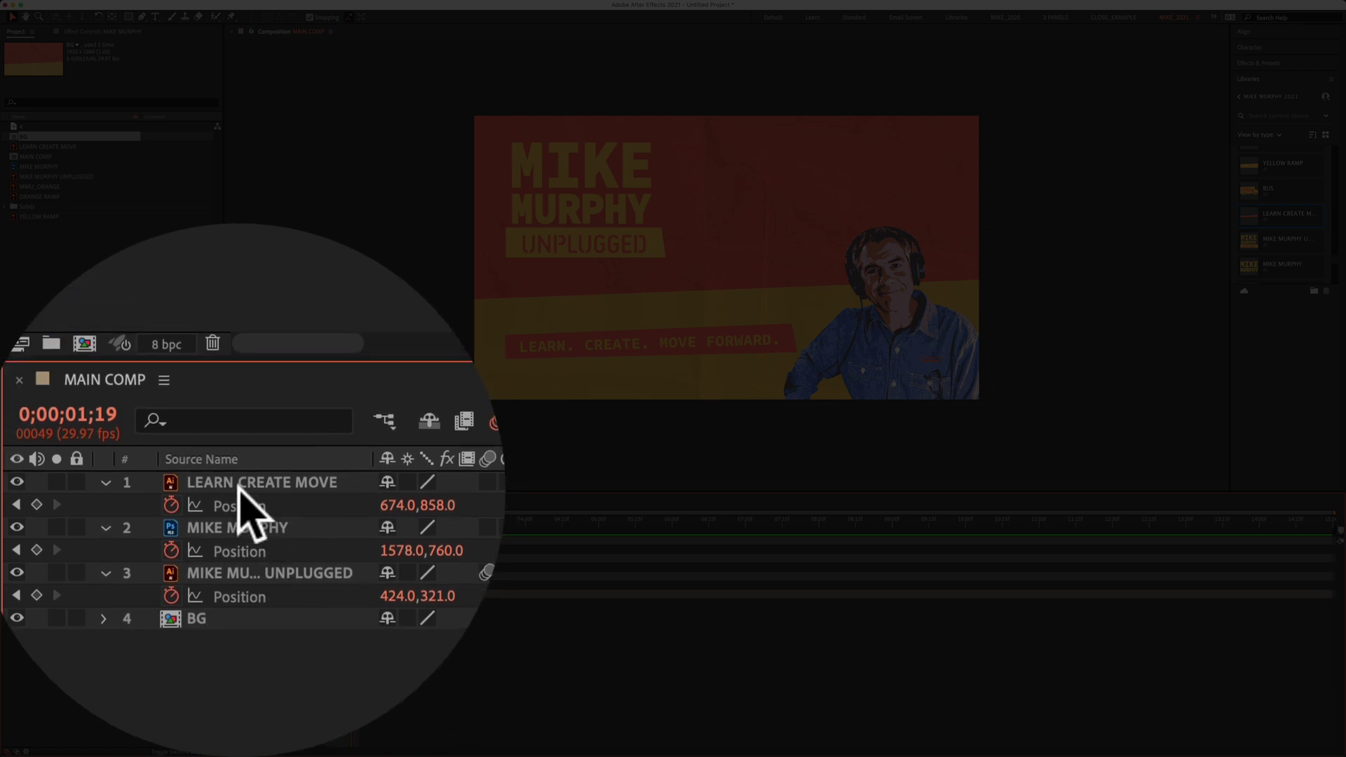
left_click(258, 507)
left_click(261, 511, "shift")
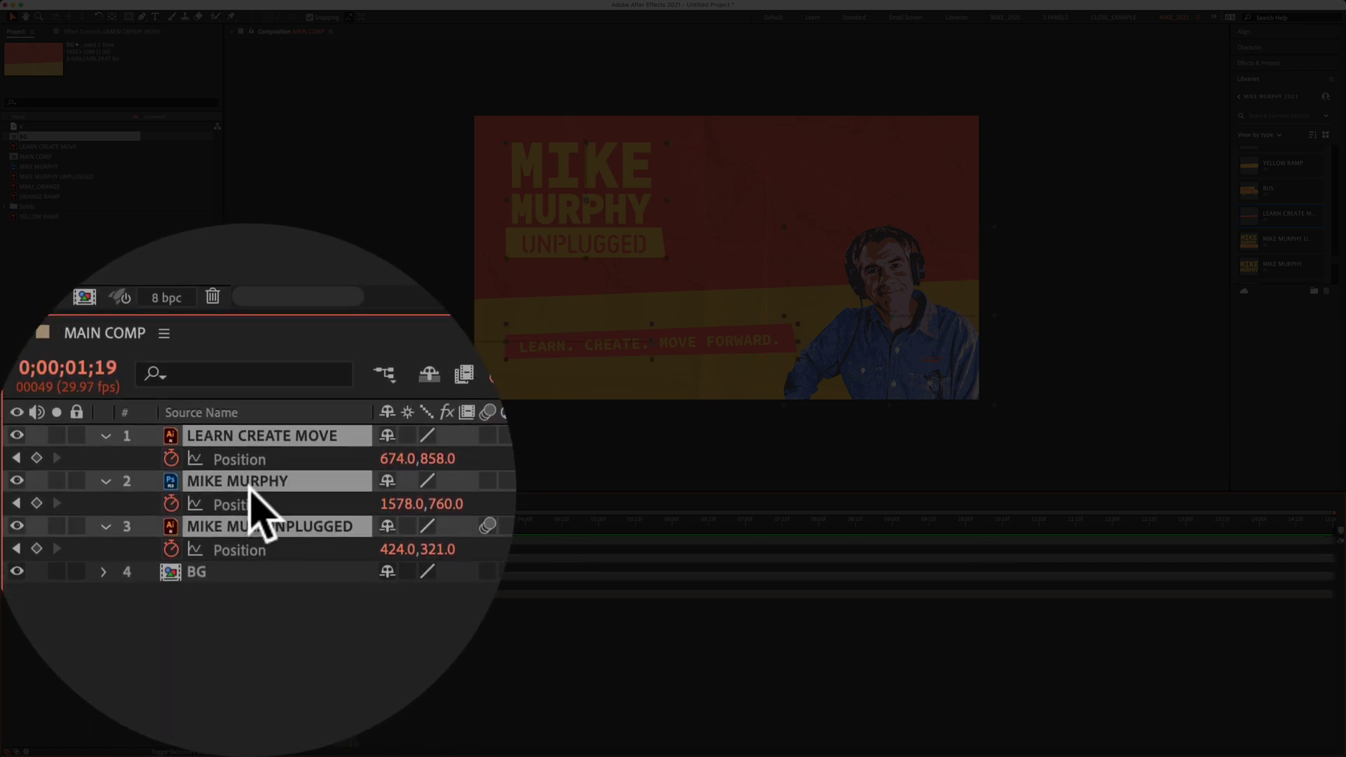
Step: Check the context menu, dismiss it, and go to the Layer menu for Pre-compose
right_click(249, 492)
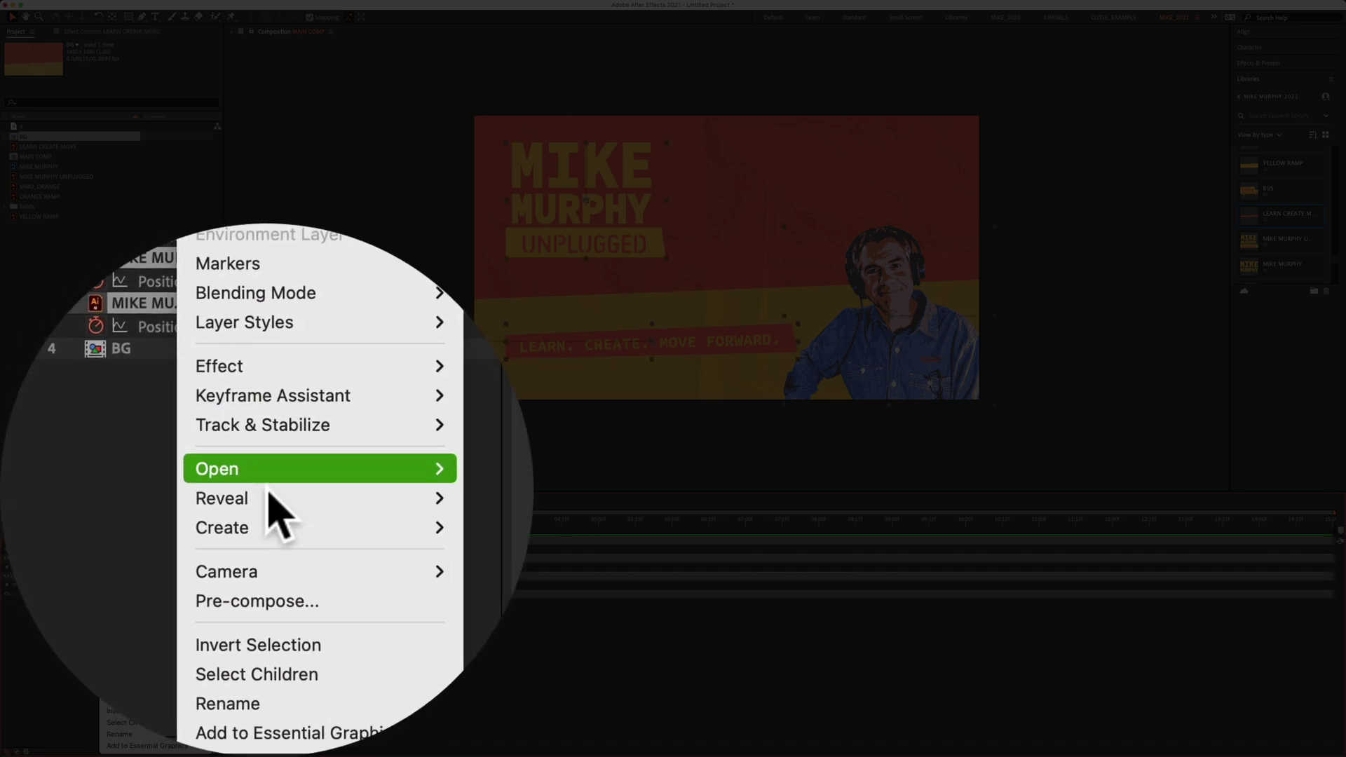
key("Escape")
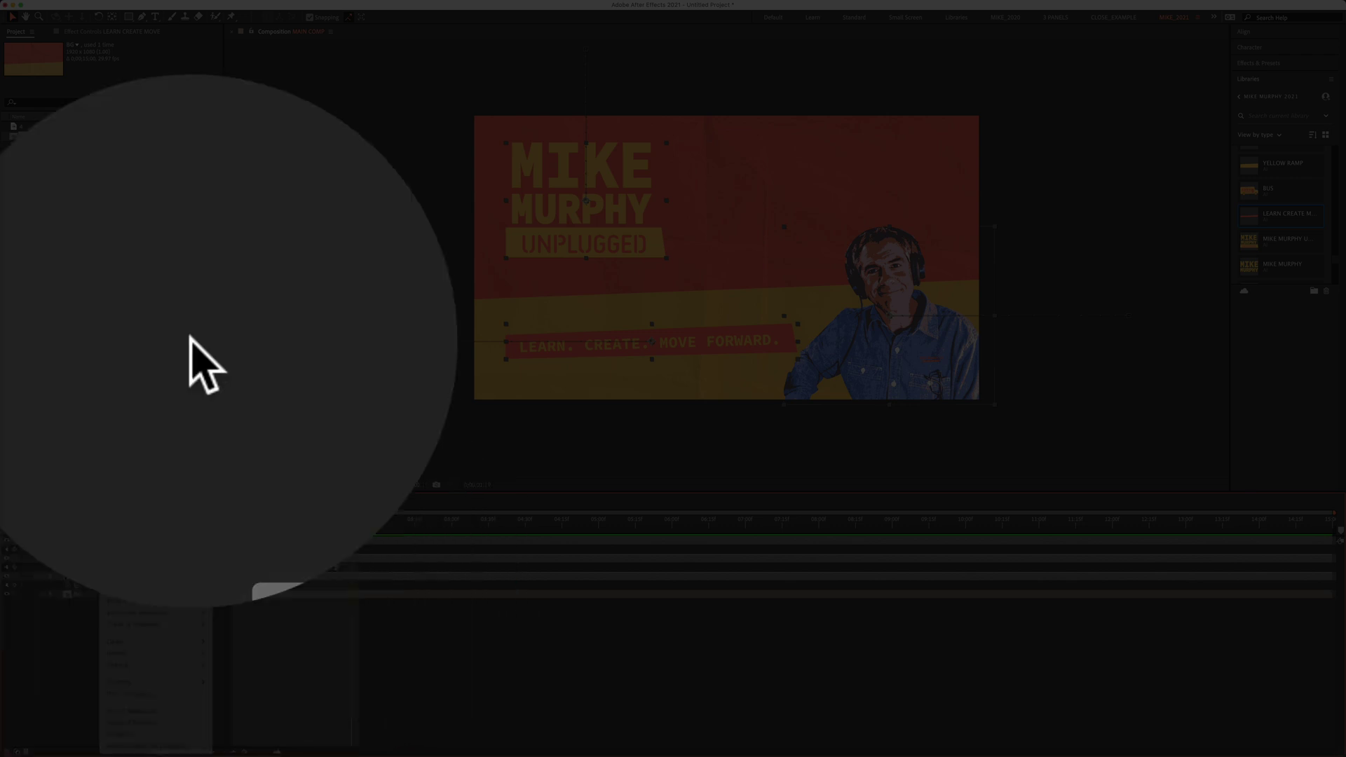
left_click(282, 19)
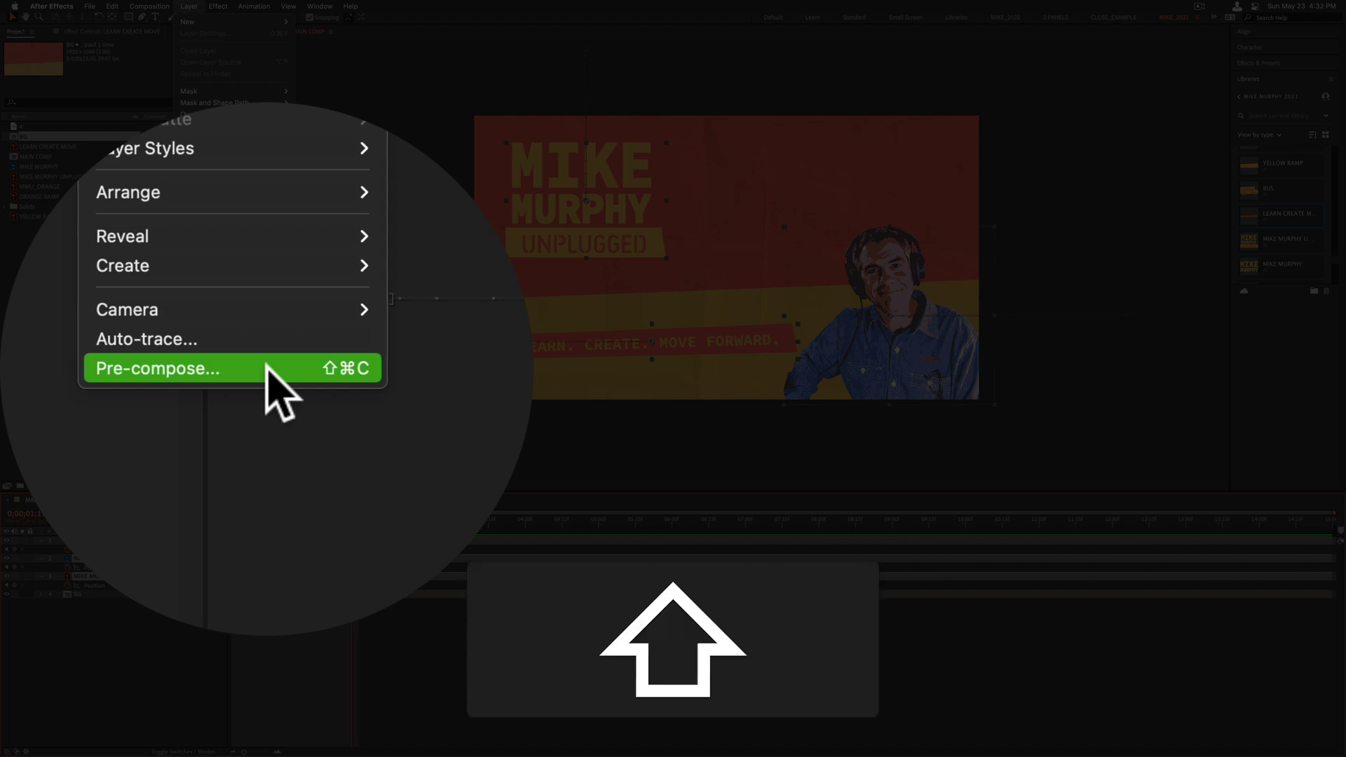
Step: Pre-compose the three layers as ANIMATION with Open New Composition checked and confirm
key("shift+super+c")
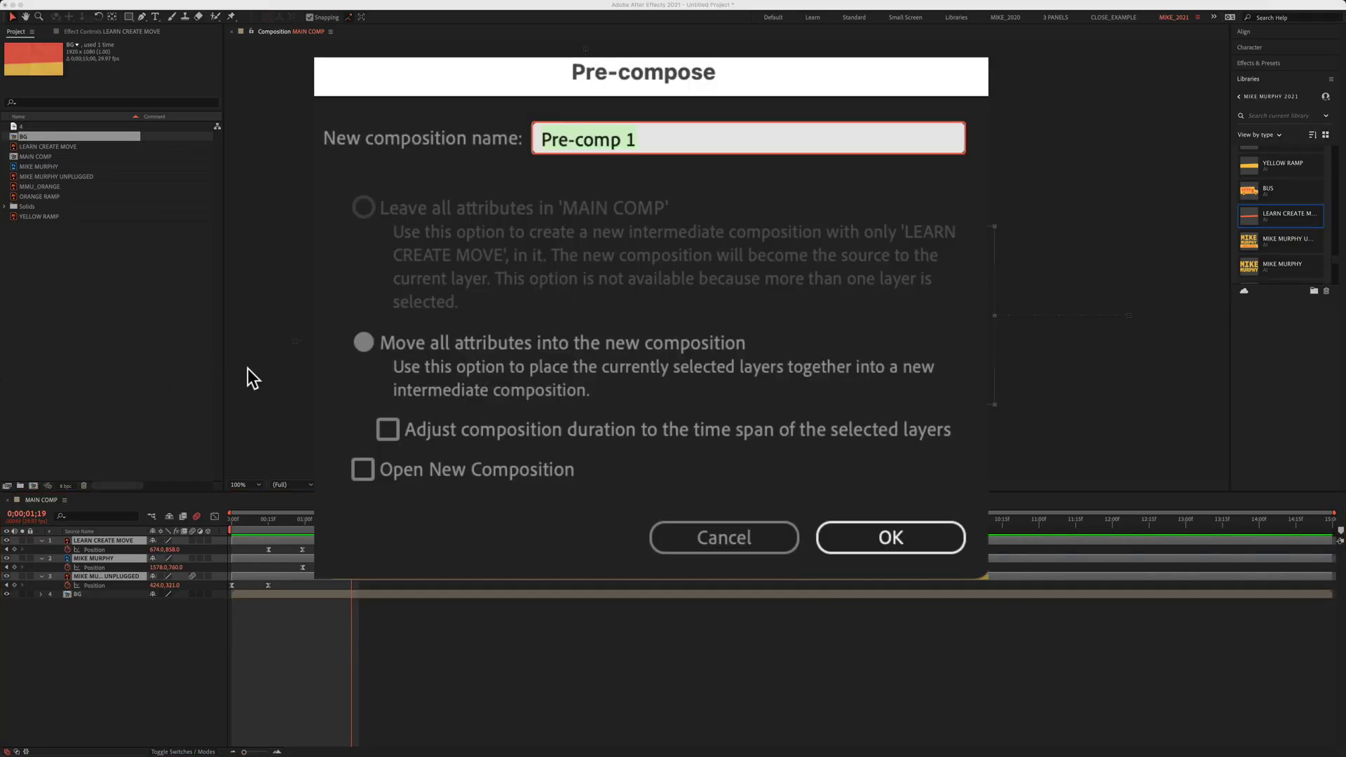
type("AN")
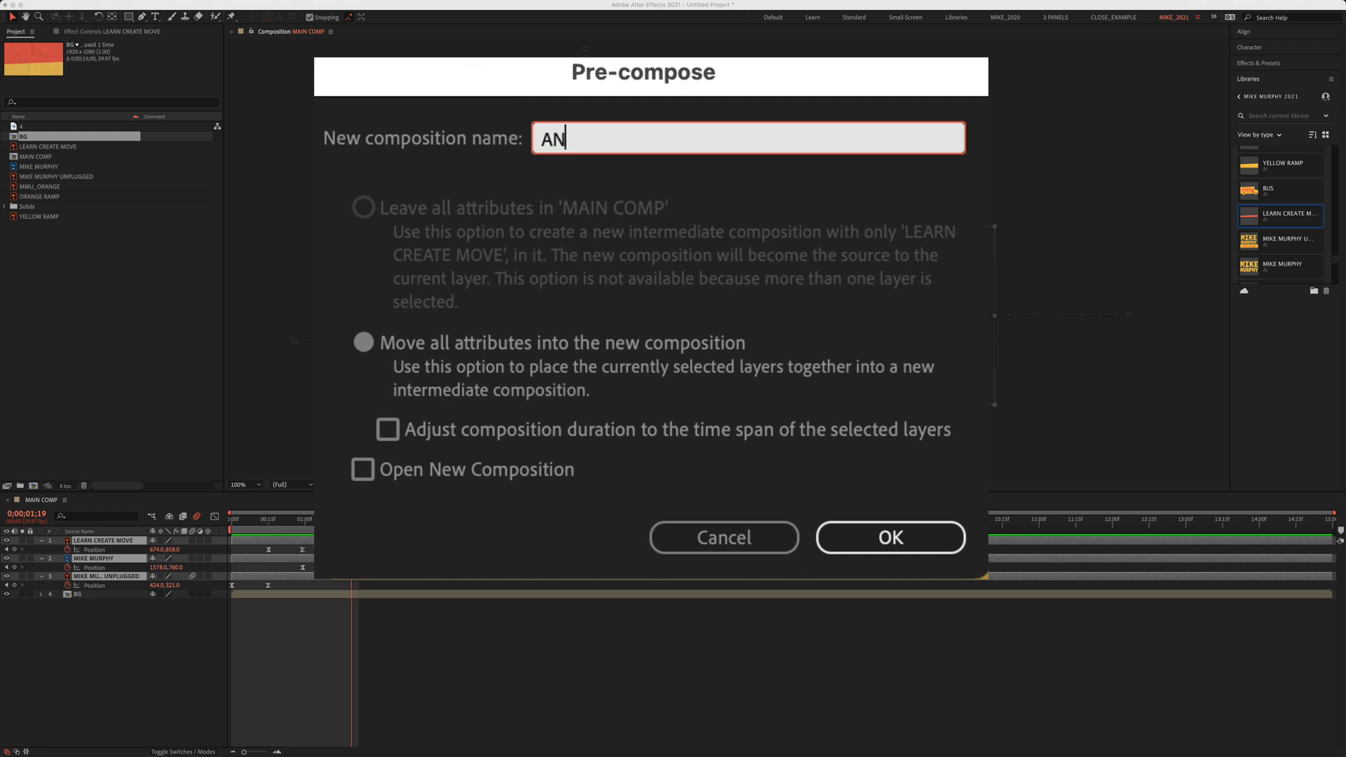
type("IMATION")
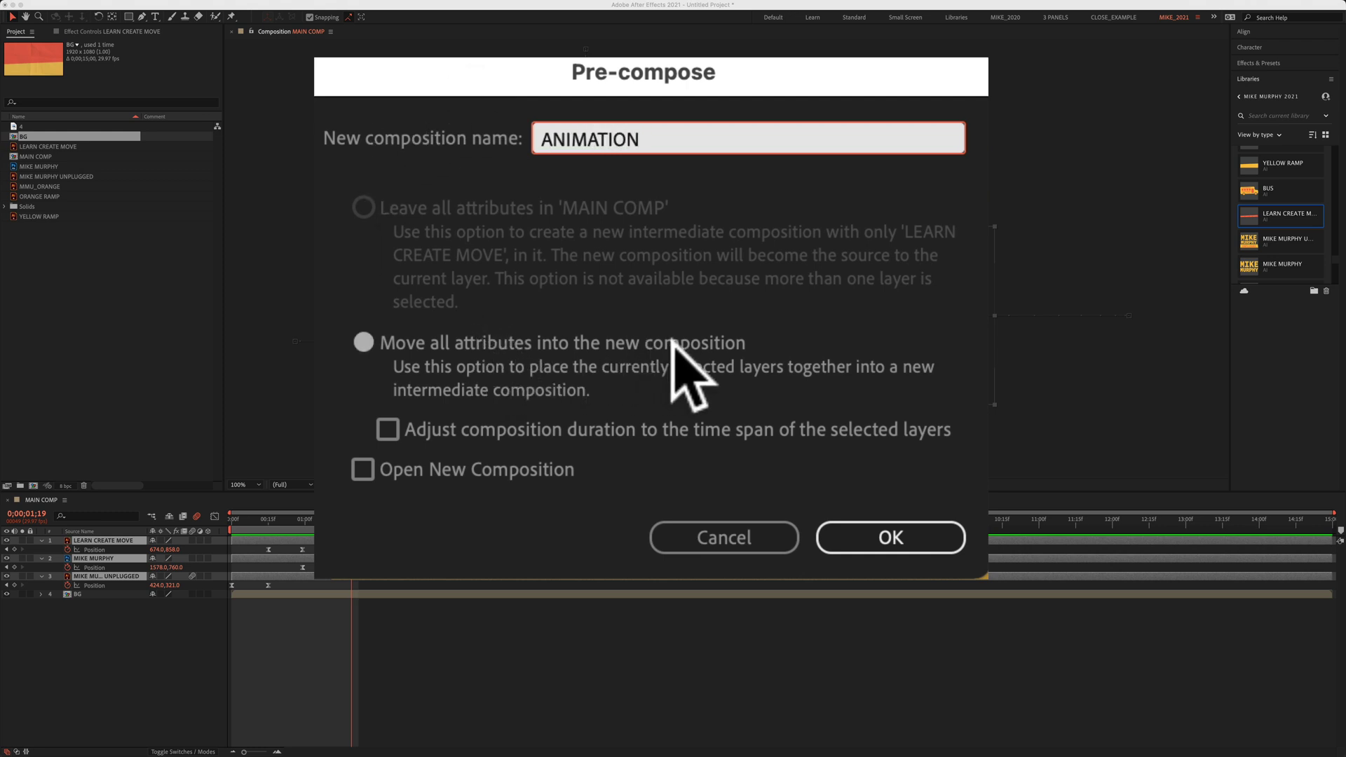
left_click(362, 470)
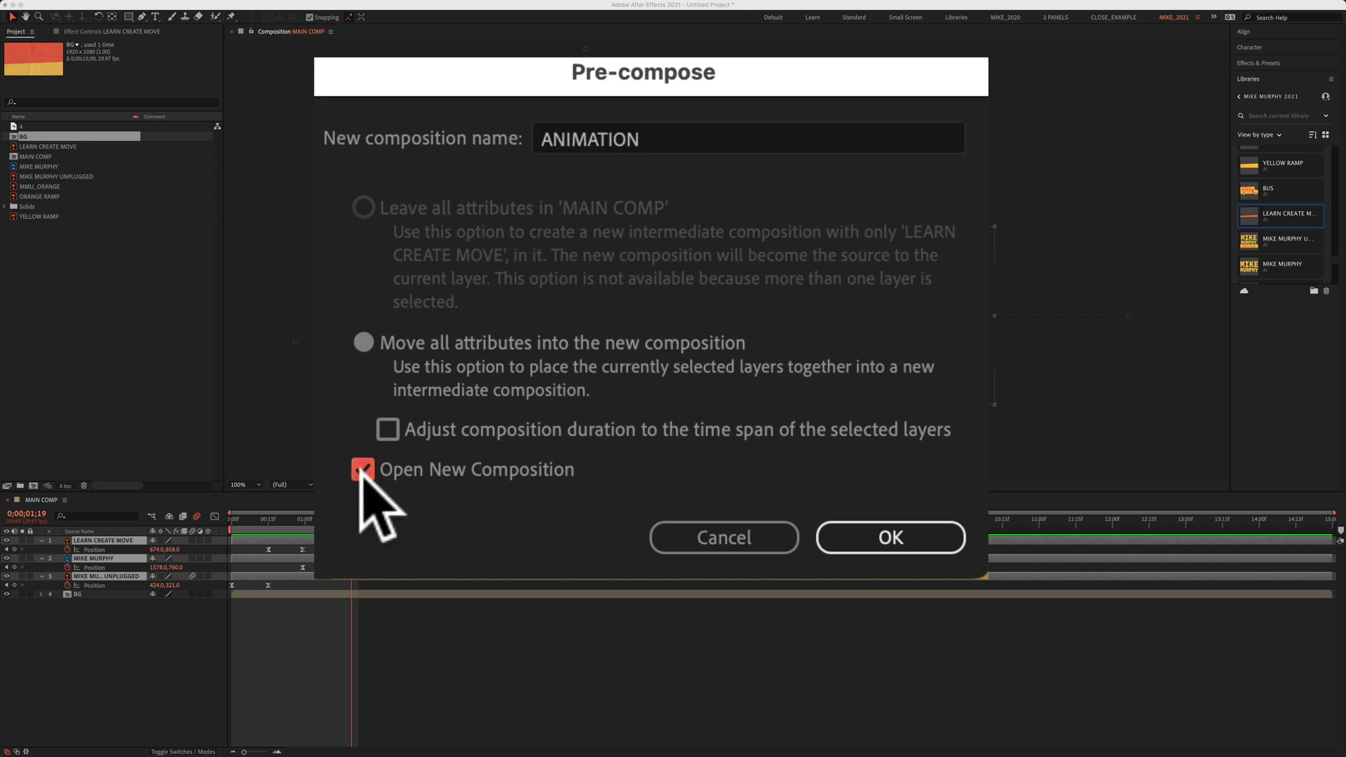
left_click(892, 538)
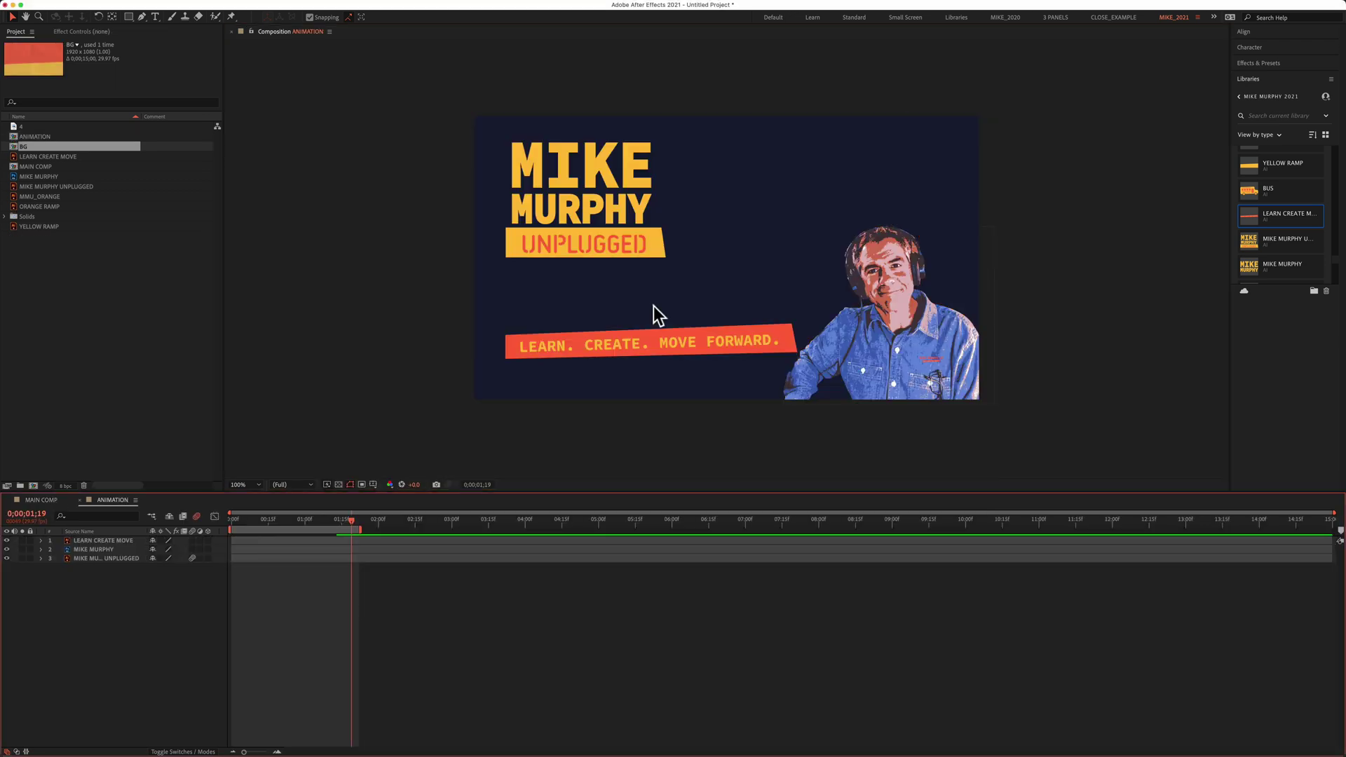
left_click(619, 243)
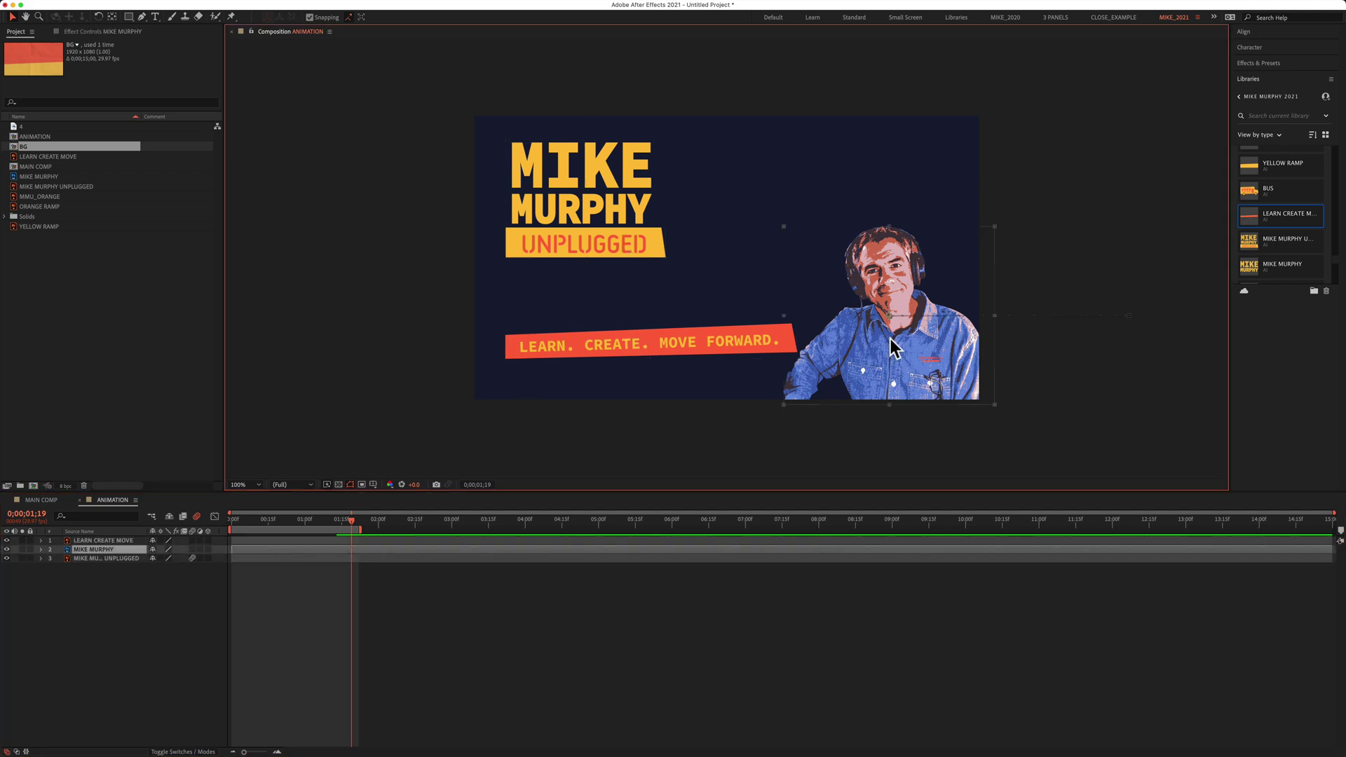